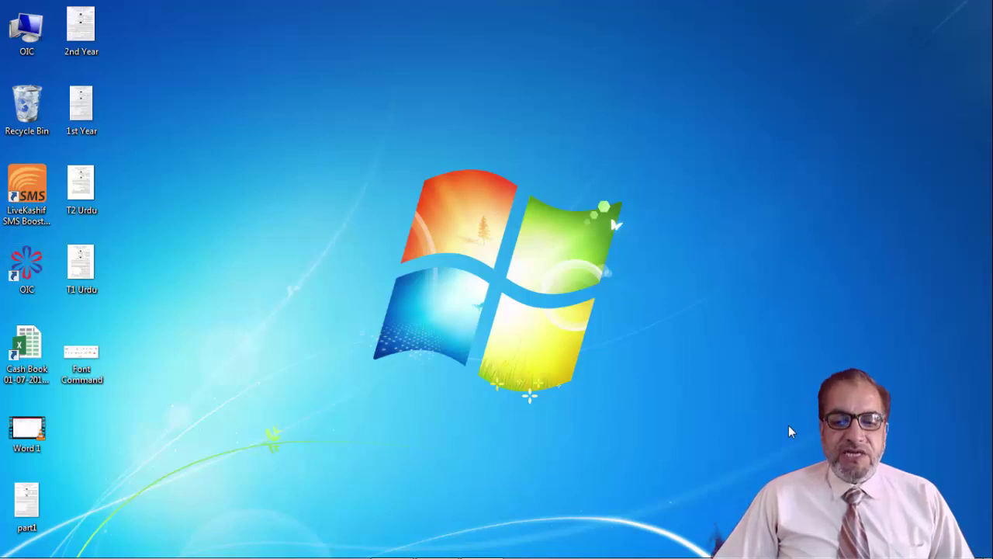
# Bring up the window switcher to move to the assignment PDF in Foxit Reader.
pyautogui.hotkey('alt', 'Tab')
# Switch to the assignment PDF and scroll through the sample tables.
pyautogui.hotkey('alt', 'Tab')
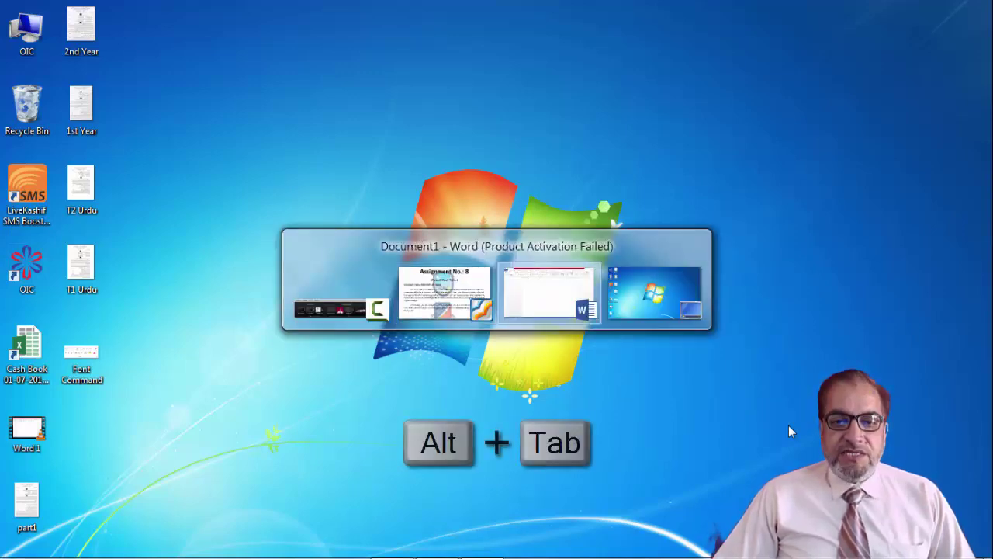
pyautogui.hotkey('alt', 'Tab')
pyautogui.hotkey('alt', 'Tab')
pyautogui.hotkey('alt', 'Tab')
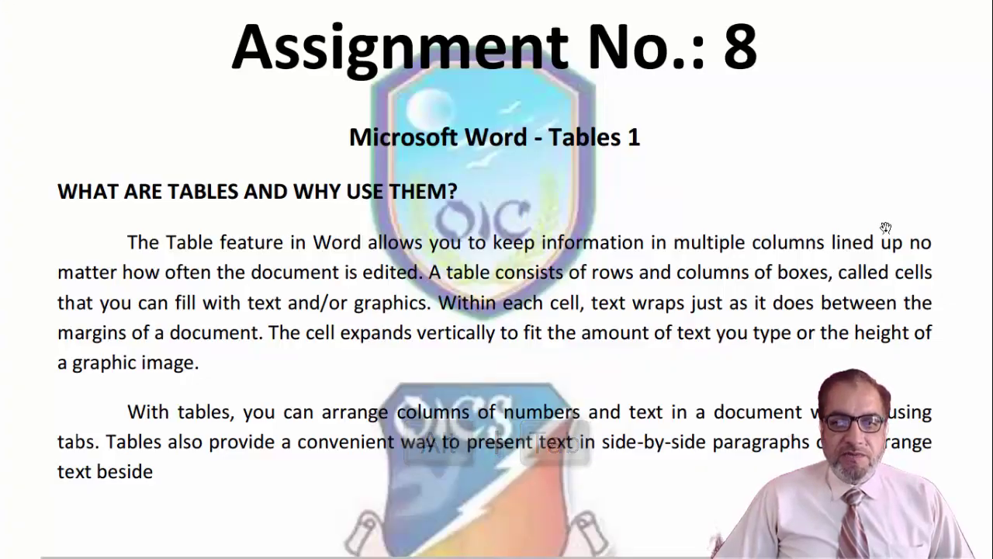
pyautogui.scroll(-1, 886, 227)
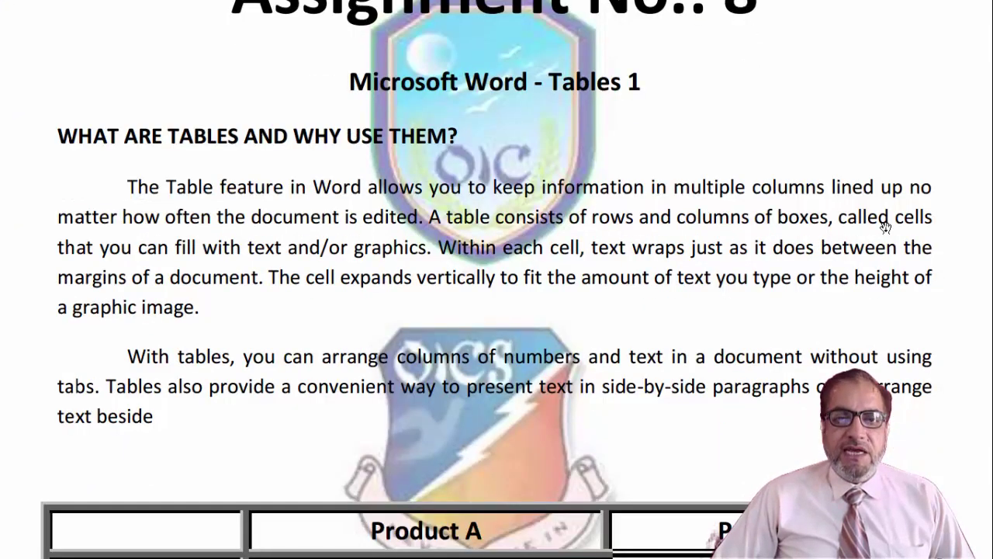
pyautogui.scroll(-1, 886, 227)
pyautogui.scroll(-4, 886, 227)
pyautogui.scroll(-1, 886, 228)
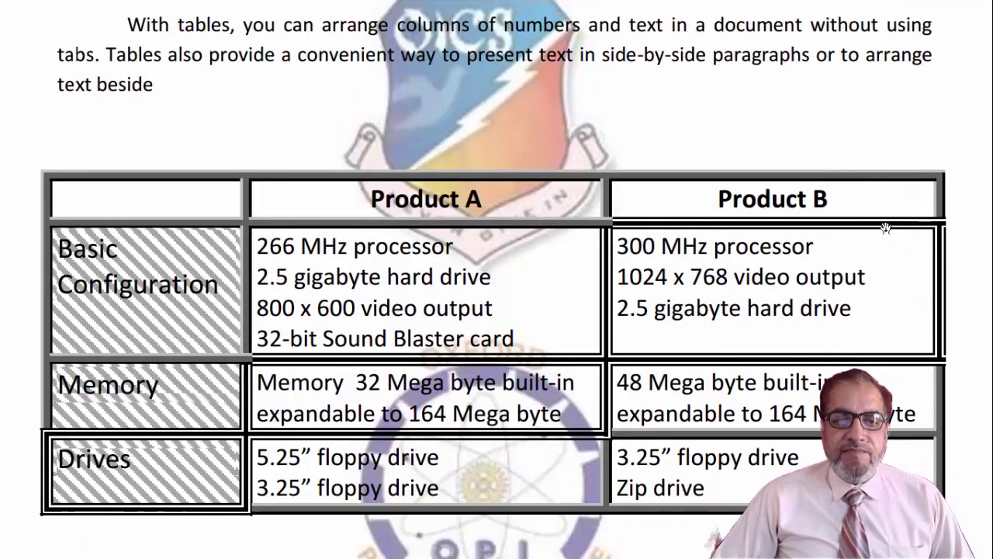
pyautogui.scroll(-1, 887, 227)
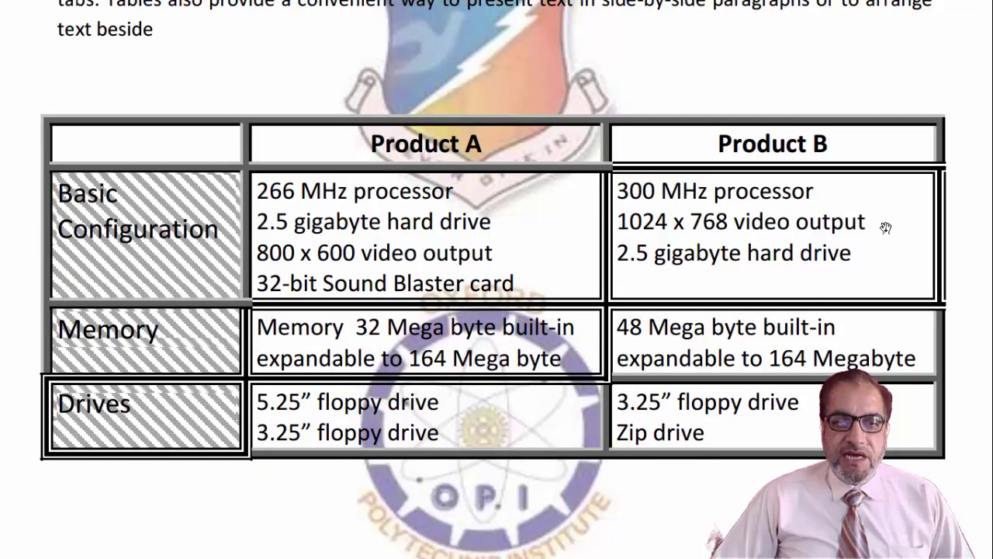
pyautogui.scroll(-1, 887, 228)
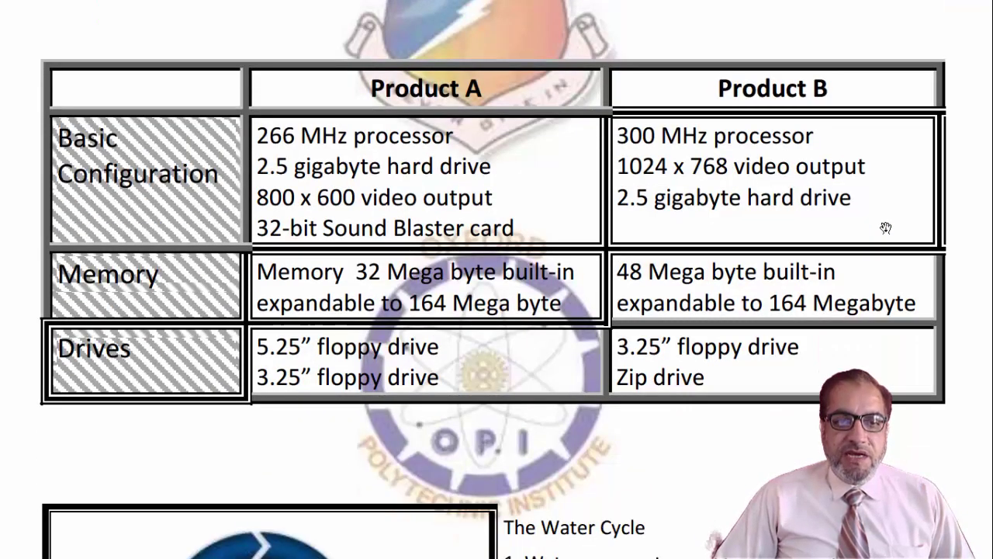
pyautogui.scroll(1, 886, 227)
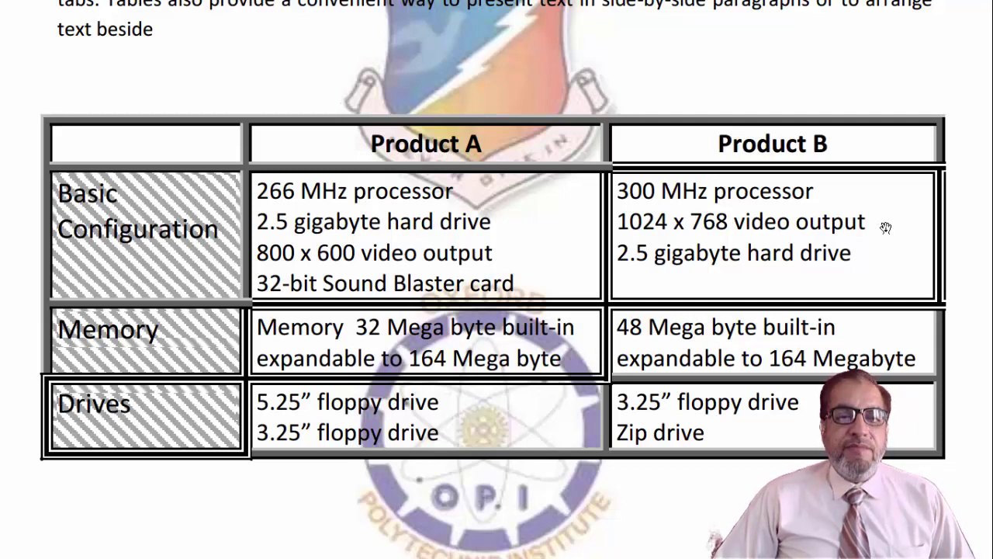
# Review the Product A/B and Water Cycle table examples again, then head back toward Word.
pyautogui.scroll(-2, 886, 227)
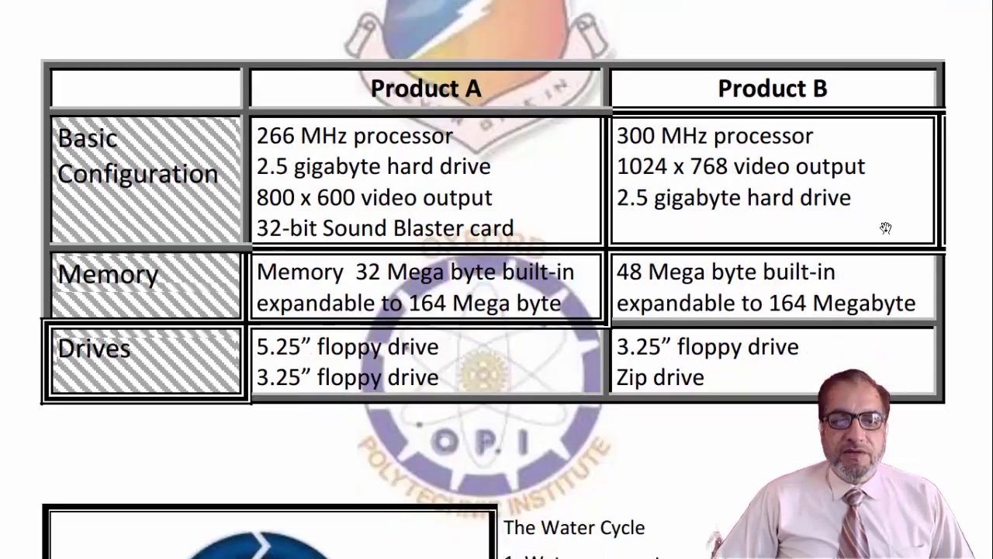
pyautogui.scroll(-1, 885, 228)
pyautogui.scroll(-2, 886, 228)
pyautogui.scroll(-1, 886, 227)
pyautogui.scroll(-1, 885, 228)
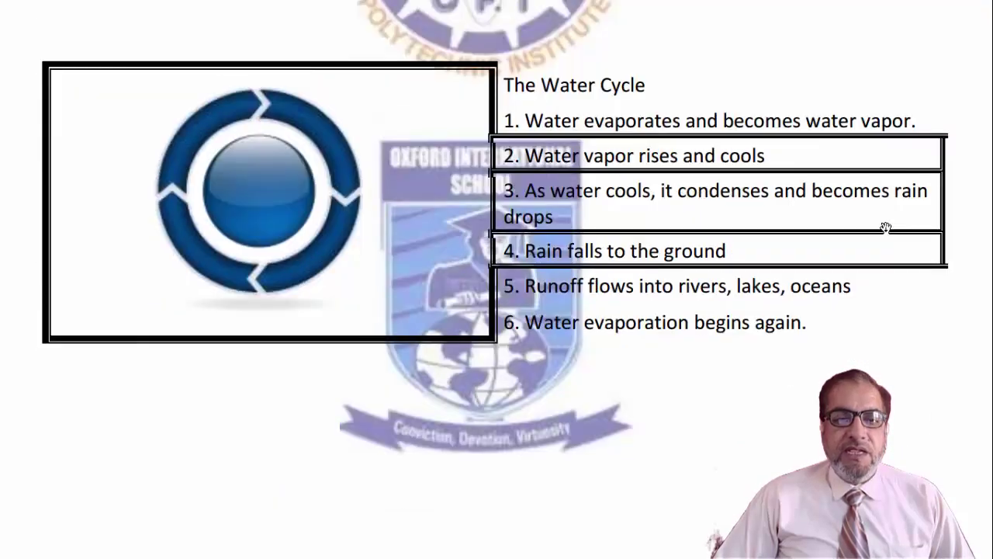
pyautogui.scroll(1, 885, 227)
pyautogui.scroll(3, 885, 227)
pyautogui.scroll(1, 886, 227)
pyautogui.scroll(3, 886, 227)
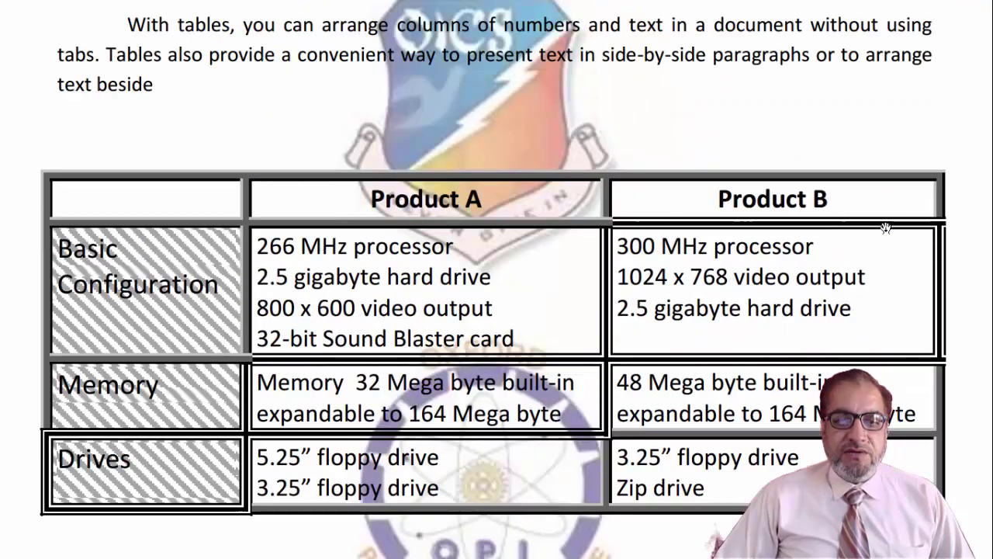
pyautogui.scroll(1, 885, 228)
pyautogui.scroll(5, 885, 227)
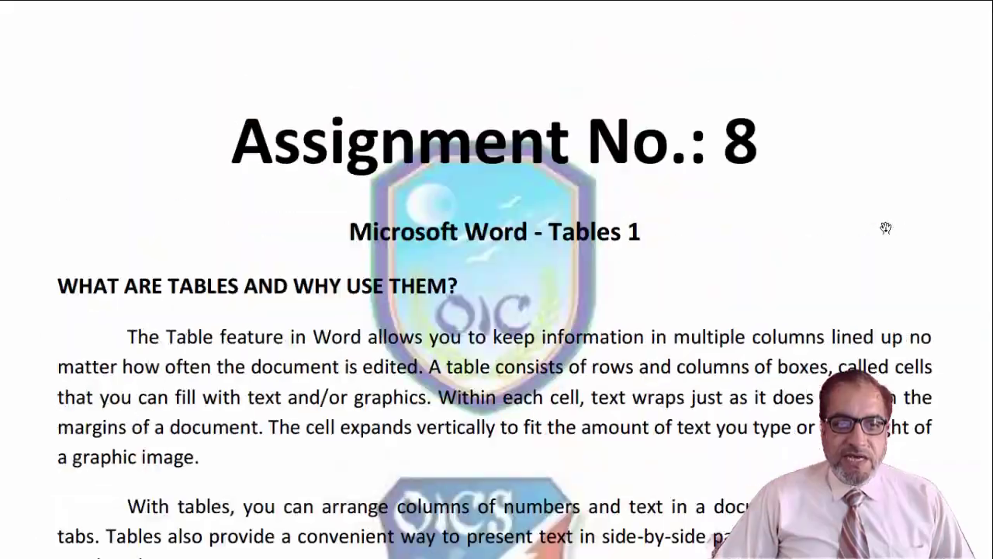
pyautogui.scroll(-4, 885, 228)
pyautogui.scroll(-9, 885, 227)
pyautogui.scroll(1, 885, 227)
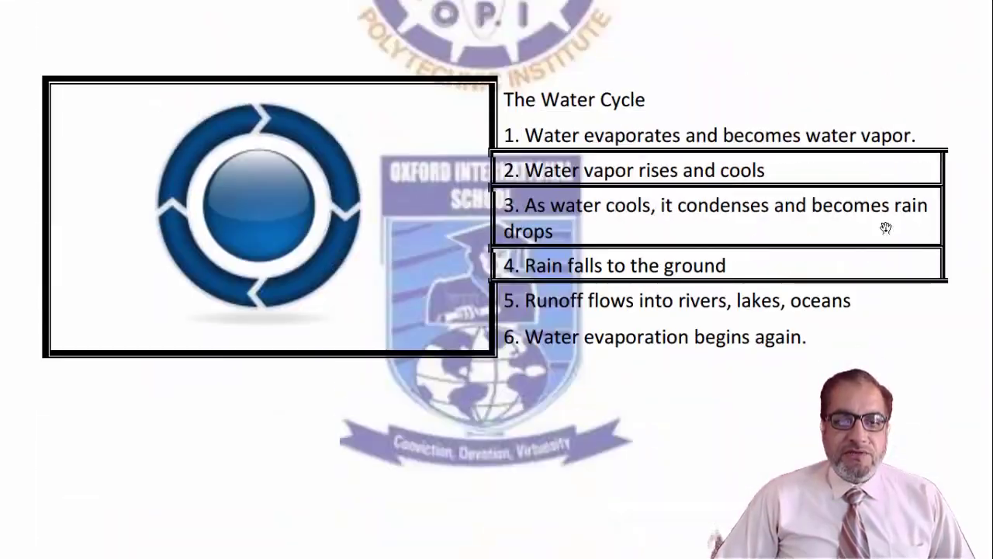
pyautogui.scroll(2, 885, 228)
pyautogui.scroll(11, 886, 227)
pyautogui.scroll(-1, 885, 227)
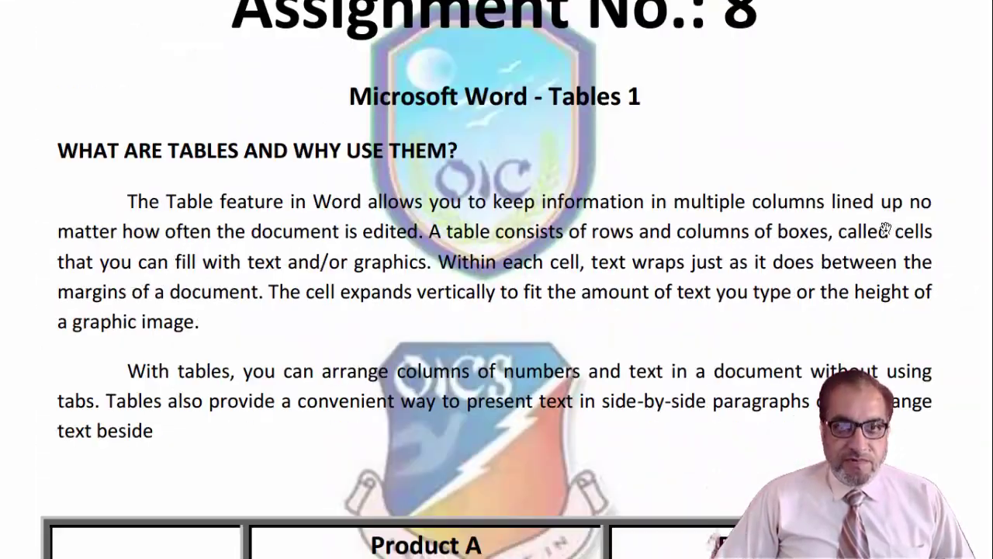
pyautogui.scroll(-5, 885, 227)
pyautogui.scroll(-10, 885, 228)
pyautogui.scroll(1, 885, 228)
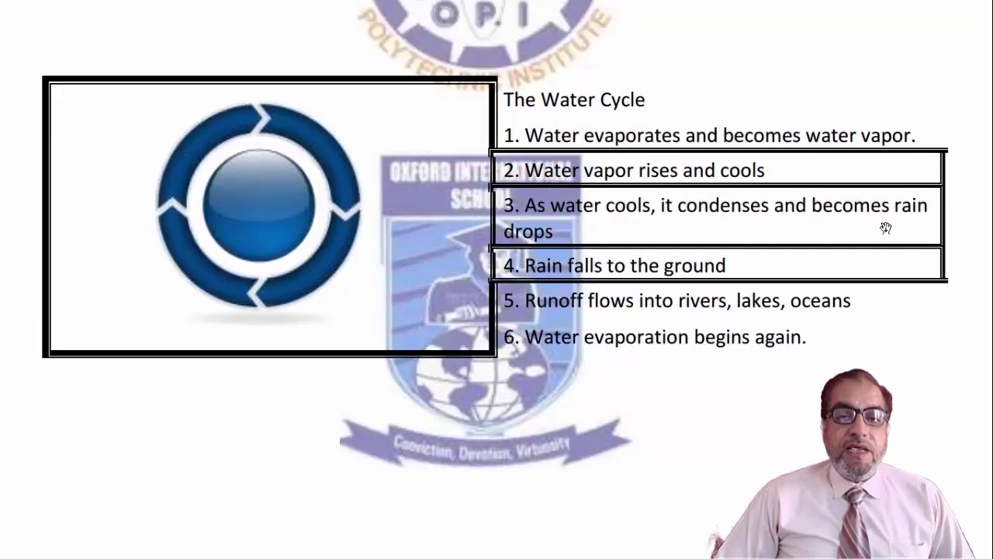
pyautogui.scroll(12, 886, 227)
pyautogui.scroll(3, 885, 227)
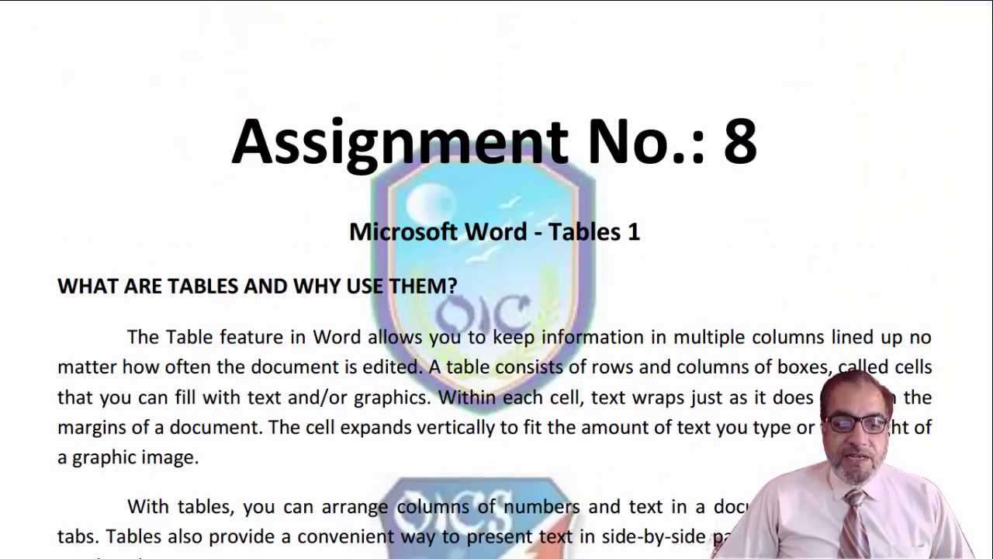
pyautogui.hotkey('alt', 'Tab')
# Return to the blank Document1 and add two empty paragraphs at the top.
pyautogui.hotkey('alt', 'Tab')
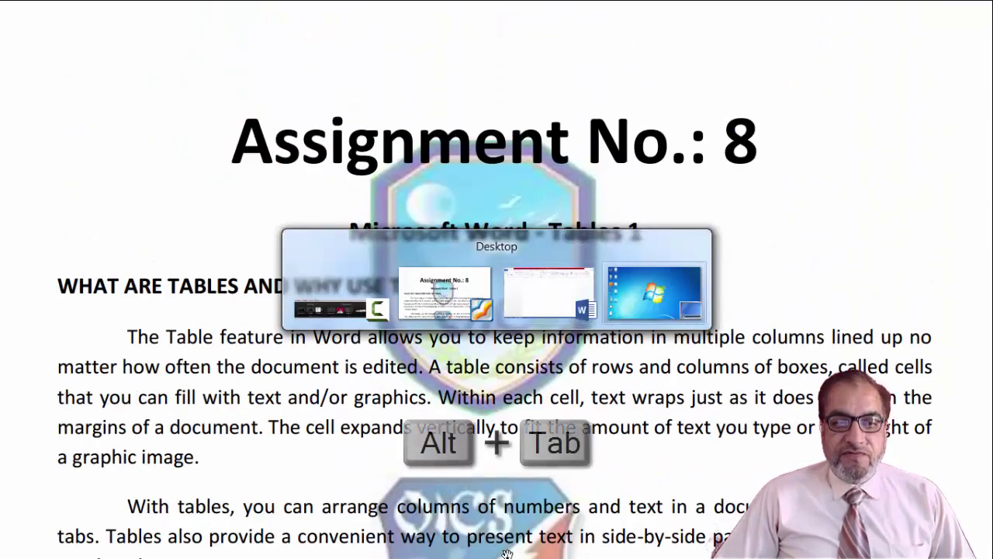
pyautogui.hotkey('alt', 'Tab')
pyautogui.hotkey('alt', 'Tab')
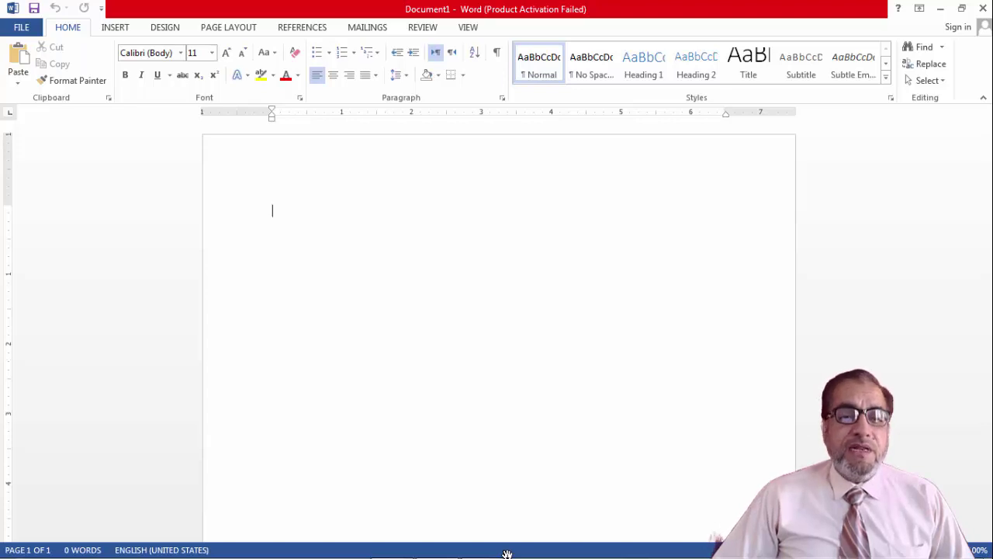
pyautogui.press('Return')
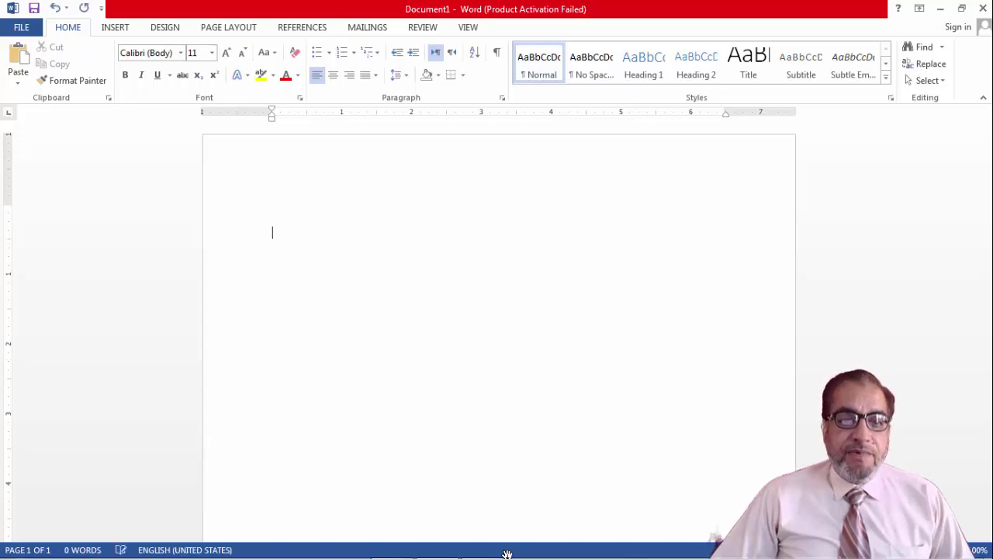
pyautogui.press('Return')
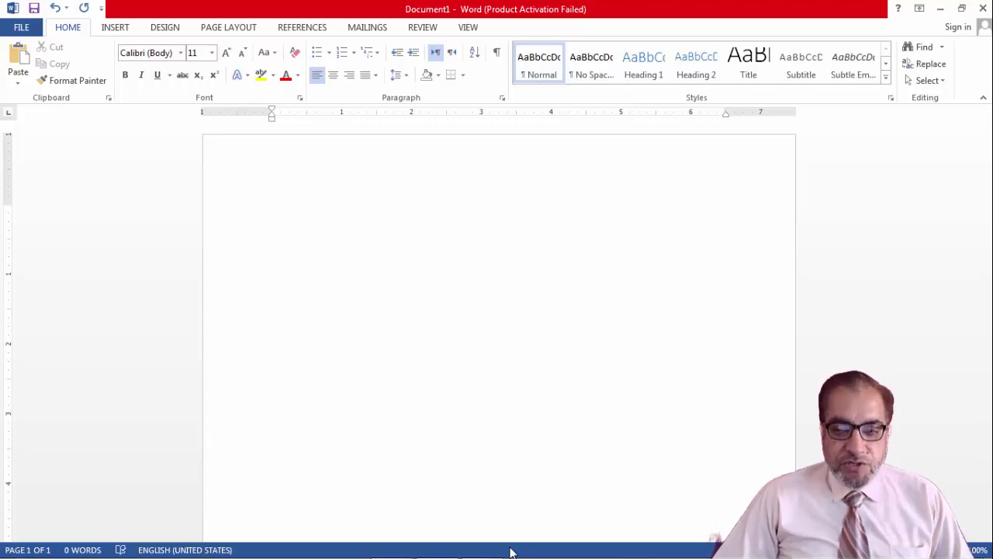
pyautogui.moveTo(510, 557)
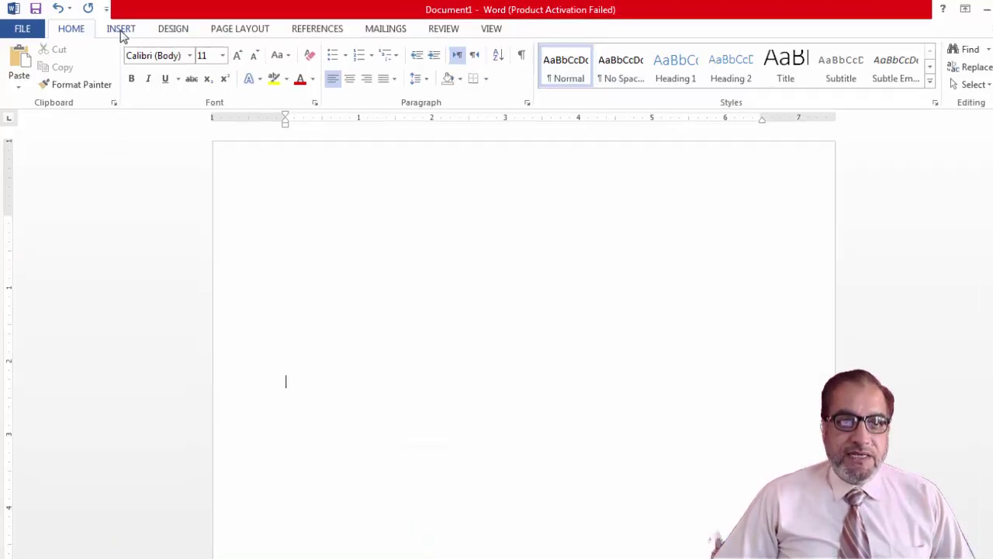
# Open the Insert tab's Table size grid to pick a 3x4 table.
pyautogui.click(116, 28)
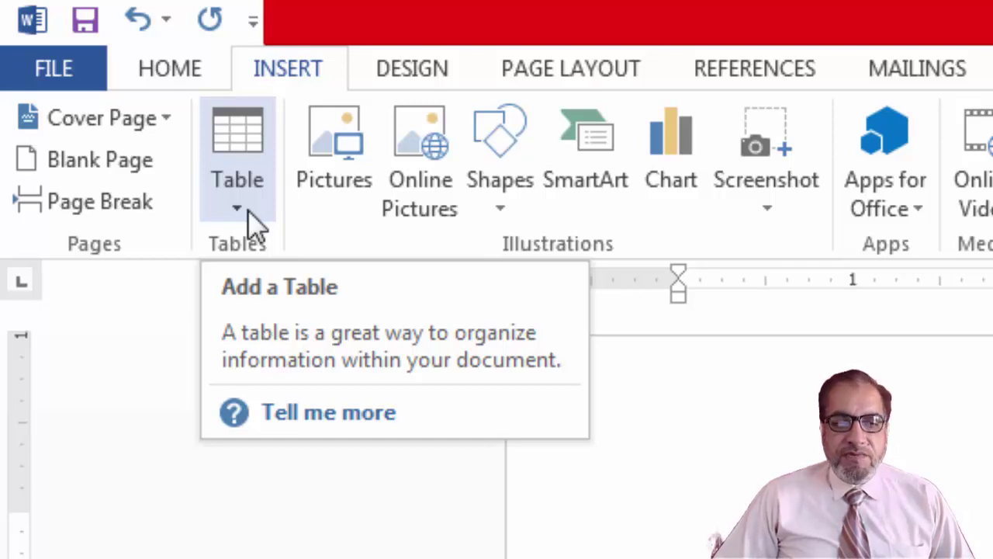
pyautogui.click(246, 208)
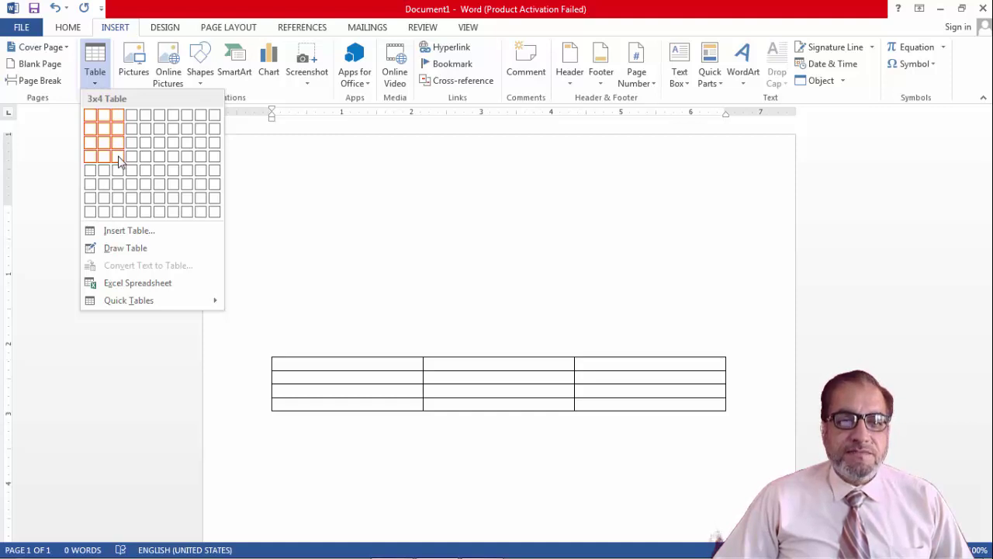
# Insert a 3-column by 4-row table and drag the first column border left to narrow it.
pyautogui.click(119, 161)
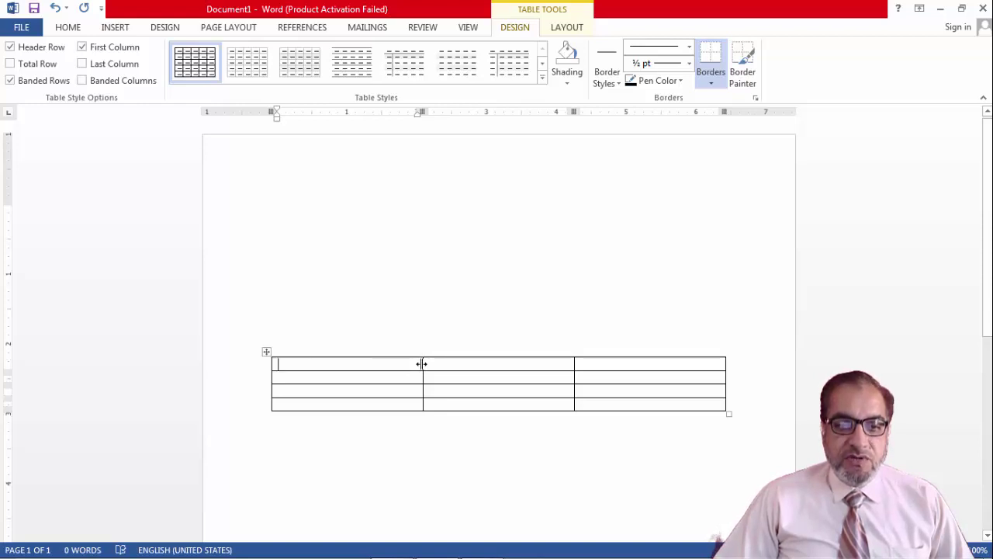
pyautogui.moveTo(422, 363); pyautogui.dragTo(421, 363)
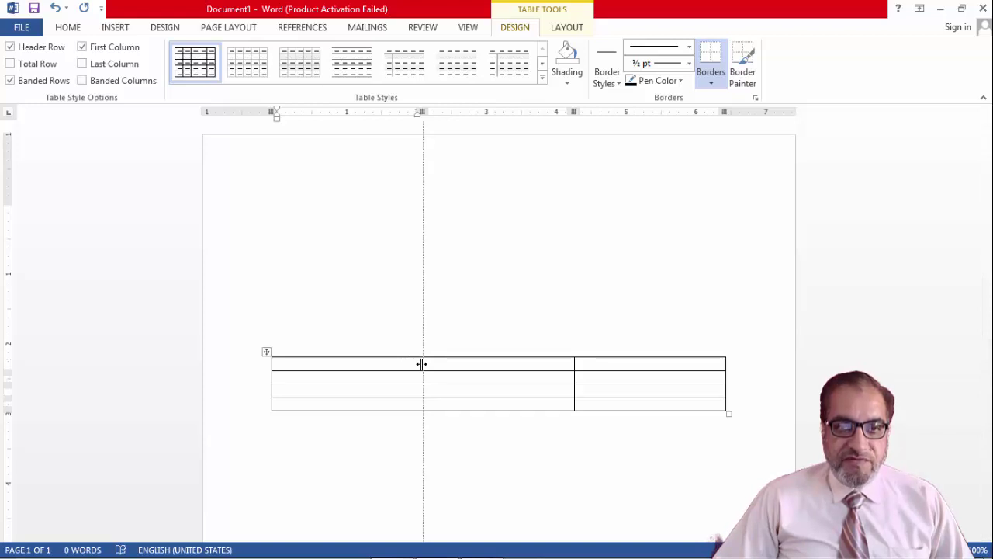
pyautogui.moveTo(421, 363)
pyautogui.mouseDown()
pyautogui.moveTo(314, 378)
pyautogui.moveTo(381, 361)
pyautogui.mouseUp()
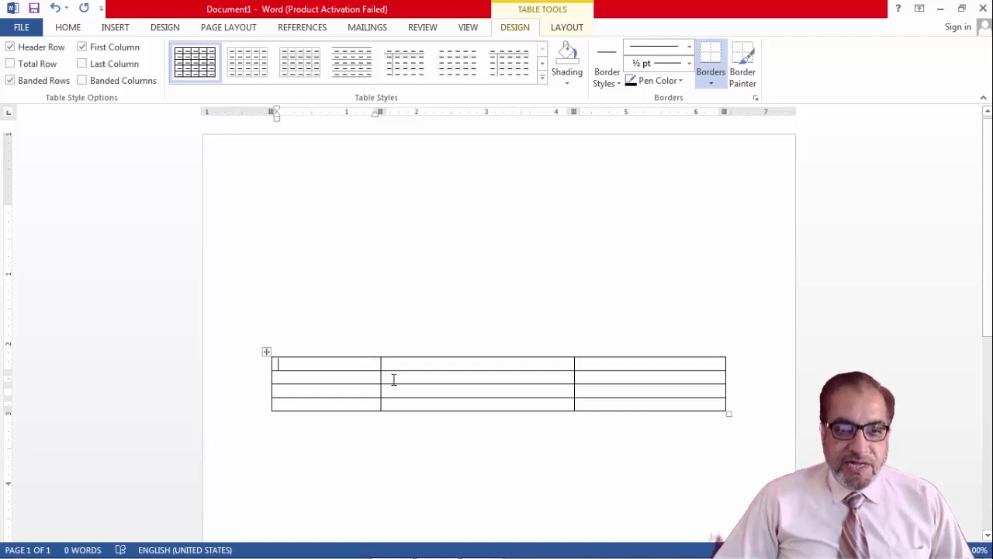
# Enter the label 'Basic Configuration' in the first cell of row 2.
pyautogui.click(307, 375)
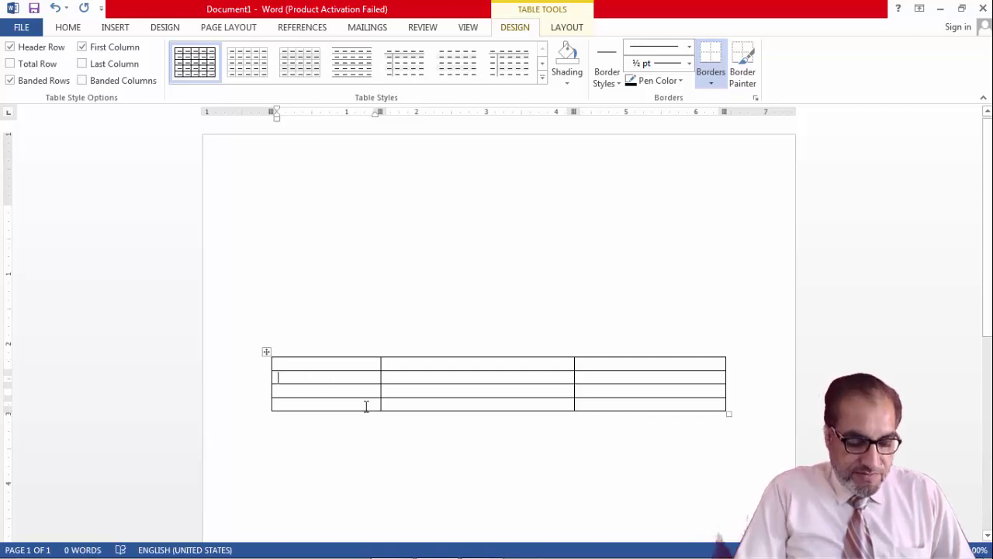
pyautogui.write('BasicC')
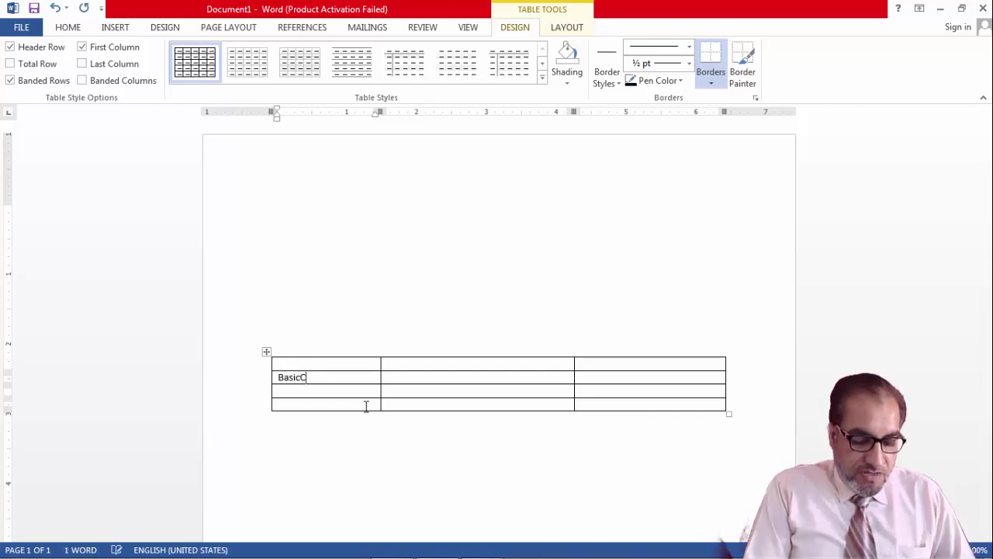
pyautogui.write('onfi')
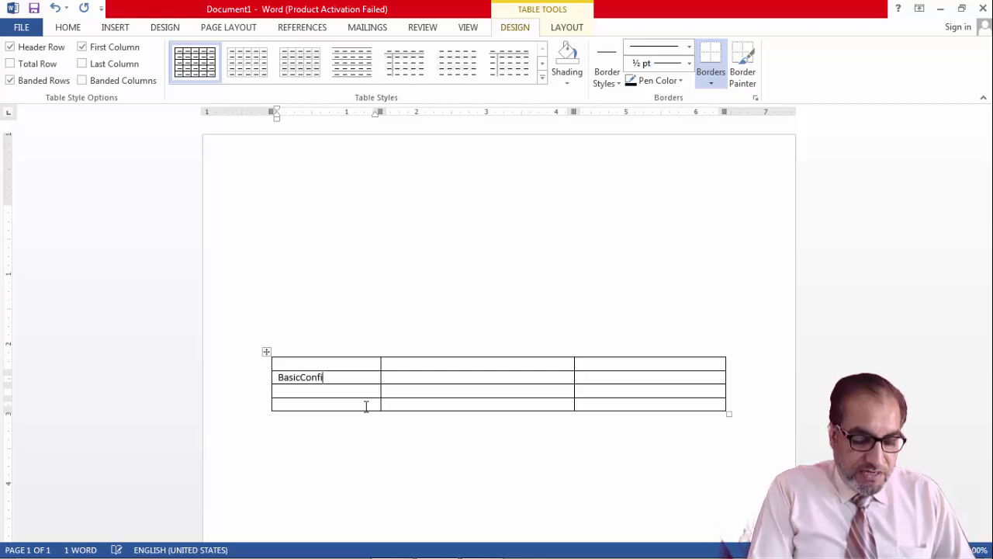
pyautogui.write('guration')
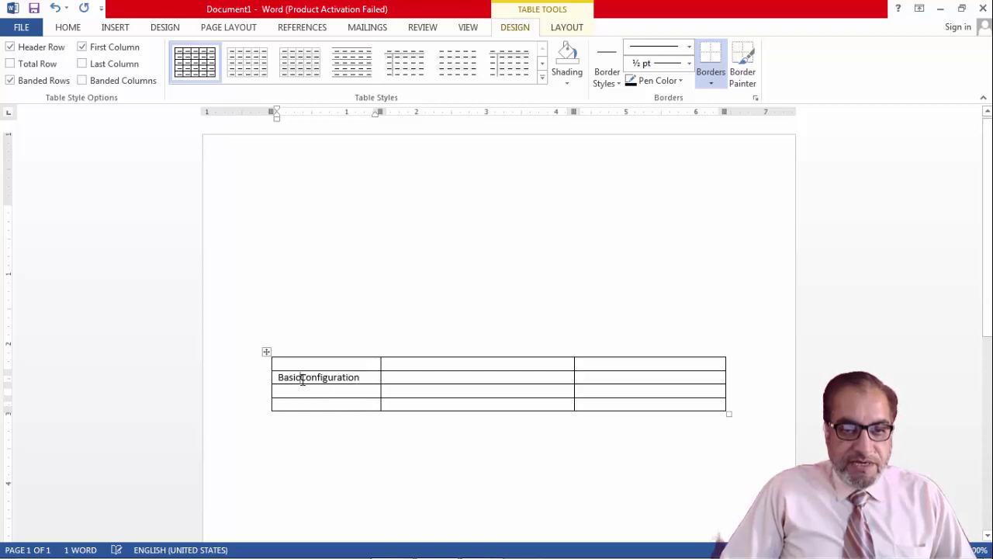
pyautogui.click(301, 377)
# Adjust the label's font size until 'Basic Configuration' wraps onto two lines.
pyautogui.moveTo(279, 377); pyautogui.dragTo(351, 380)
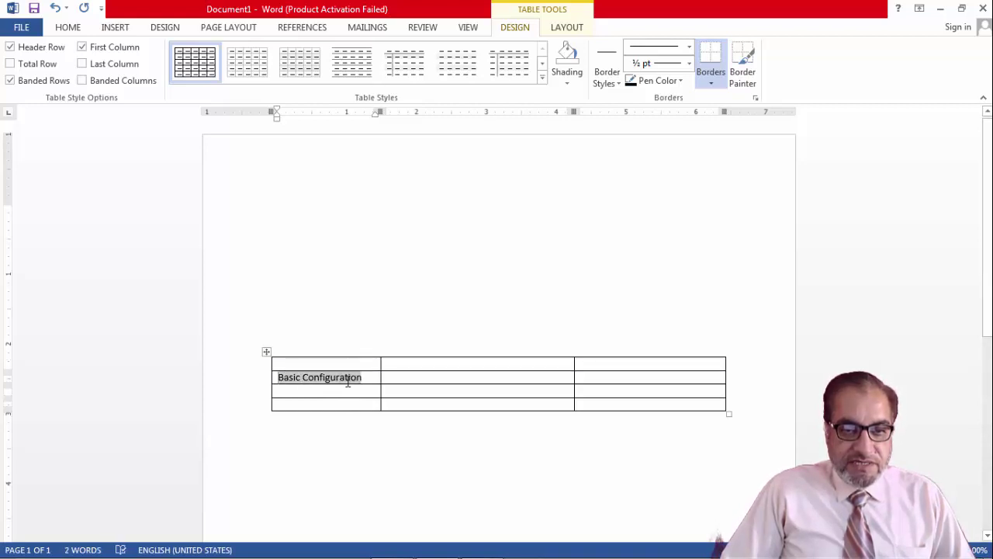
pyautogui.hotkey('ctrl', ']')
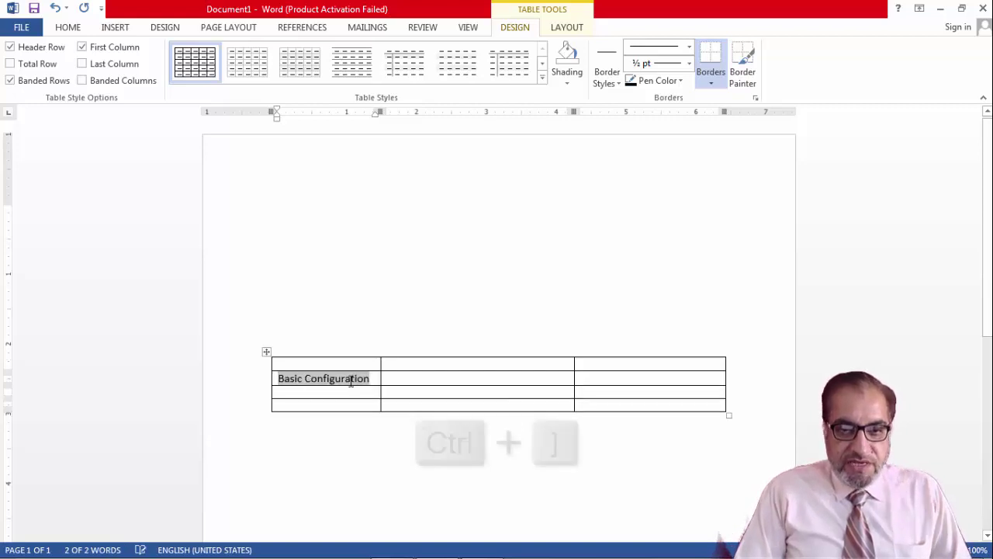
pyautogui.hotkey('ctrl', ']')
pyautogui.hotkey('ctrl', ']')
pyautogui.hotkey('ctrl', ']')
pyautogui.hotkey('ctrl', ']')
pyautogui.hotkey('ctrl', ']')
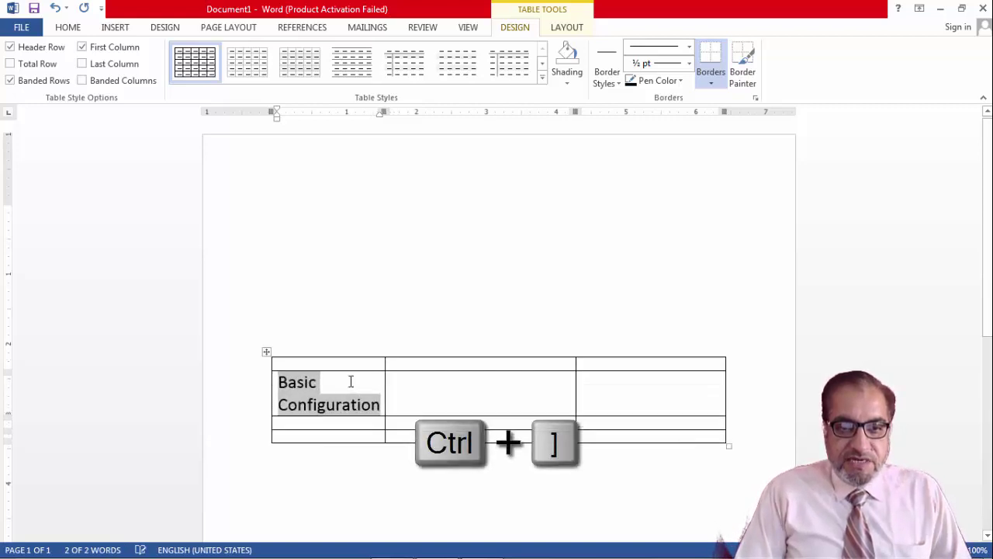
pyautogui.hotkey('ctrl', ']')
pyautogui.hotkey('ctrl', ']')
pyautogui.hotkey('ctrl', ']')
pyautogui.hotkey('ctrl', ']')
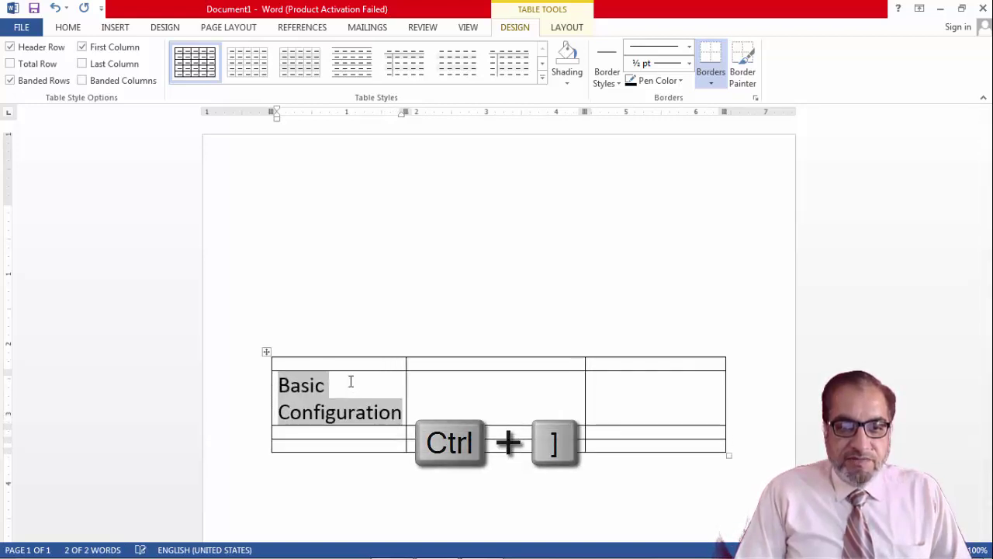
pyautogui.hotkey('ctrl', ']')
pyautogui.hotkey('ctrl', '[')
pyautogui.hotkey('ctrl', '[')
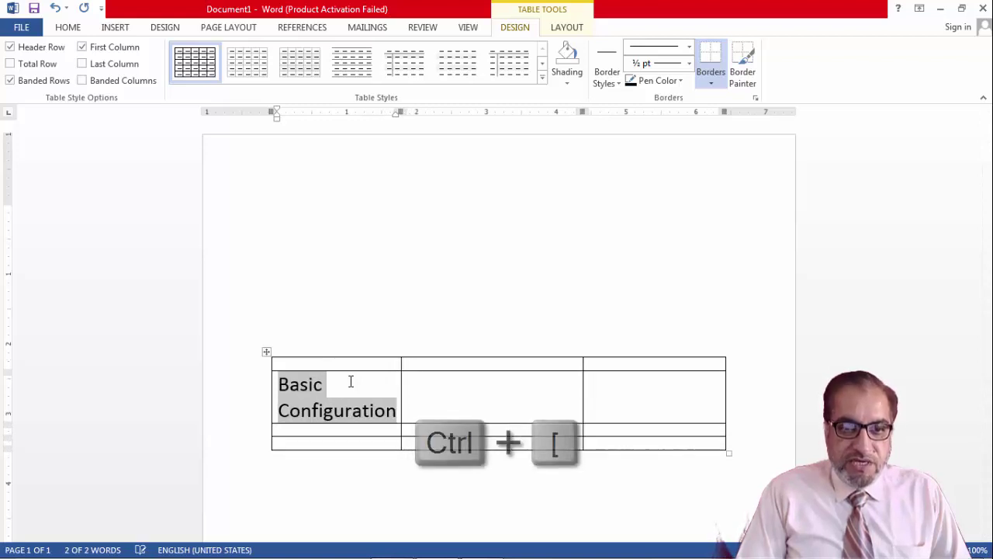
pyautogui.hotkey('ctrl', '[')
pyautogui.hotkey('ctrl', '[')
pyautogui.hotkey('ctrl', '[')
pyautogui.hotkey('ctrl', '[')
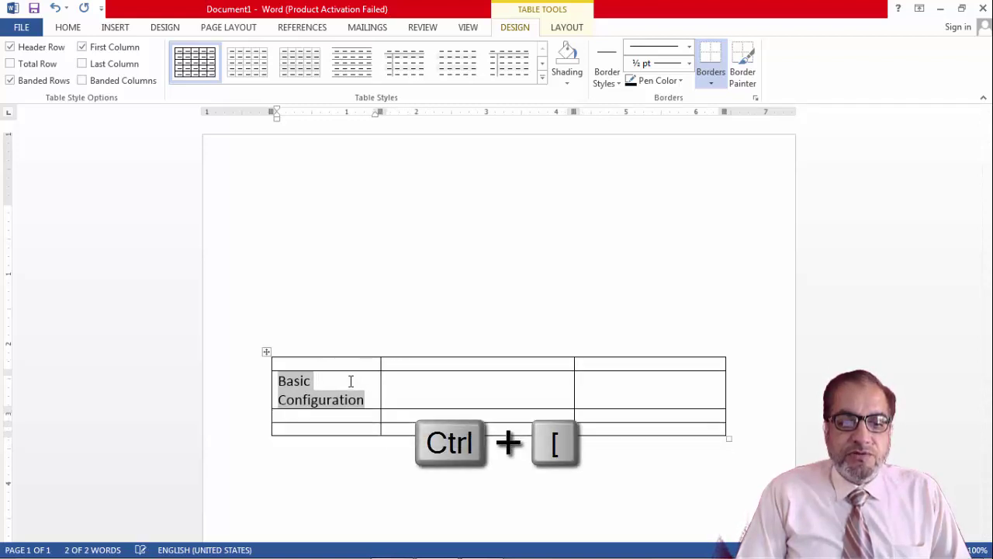
pyautogui.hotkey('ctrl', '[')
pyautogui.hotkey('ctrl', '[')
pyautogui.hotkey('ctrl', '[')
pyautogui.hotkey('ctrl', '[')
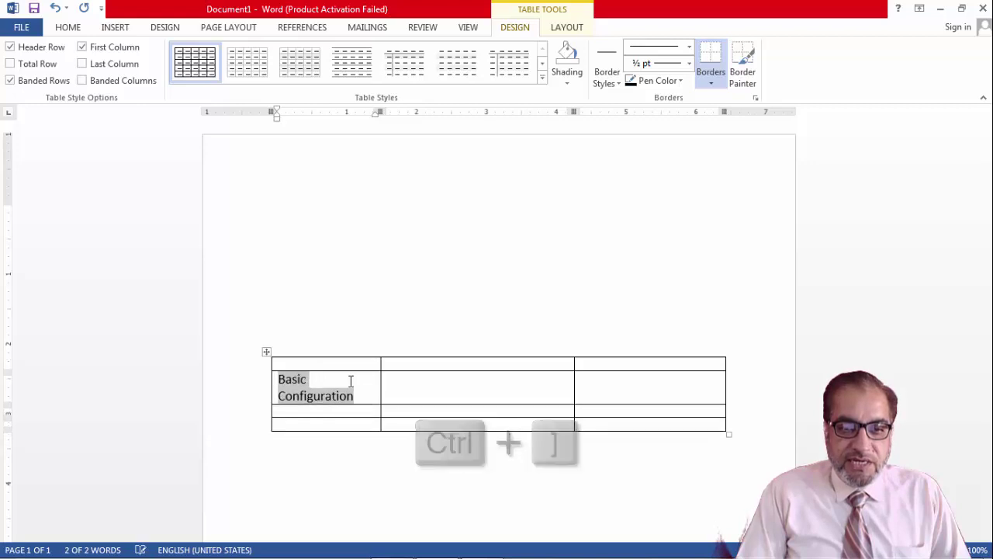
pyautogui.hotkey('ctrl', '[')
pyautogui.hotkey('ctrl', '[')
pyautogui.hotkey('ctrl', '[')
pyautogui.hotkey('ctrl', ']')
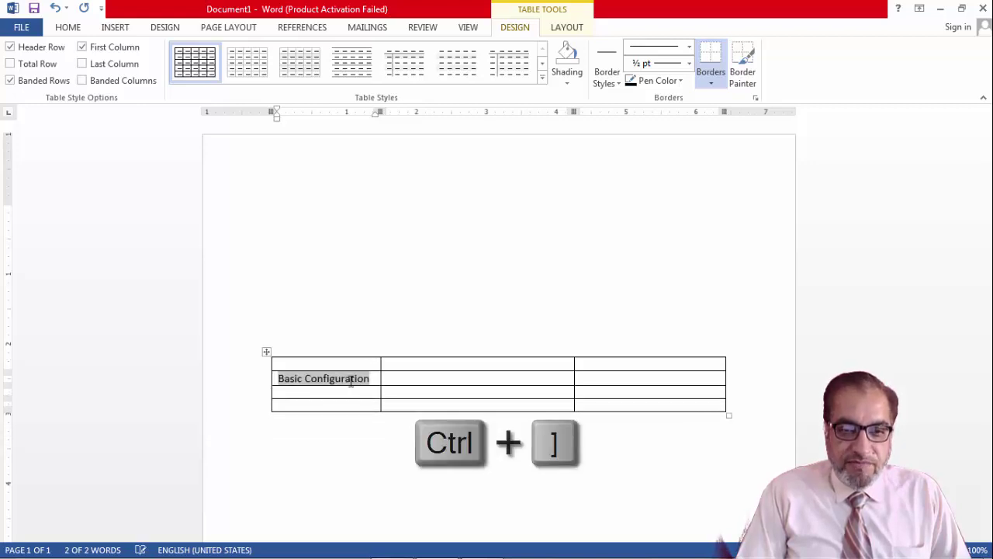
pyautogui.hotkey('ctrl', '[')
pyautogui.hotkey('ctrl', ']')
pyautogui.hotkey('ctrl', ']')
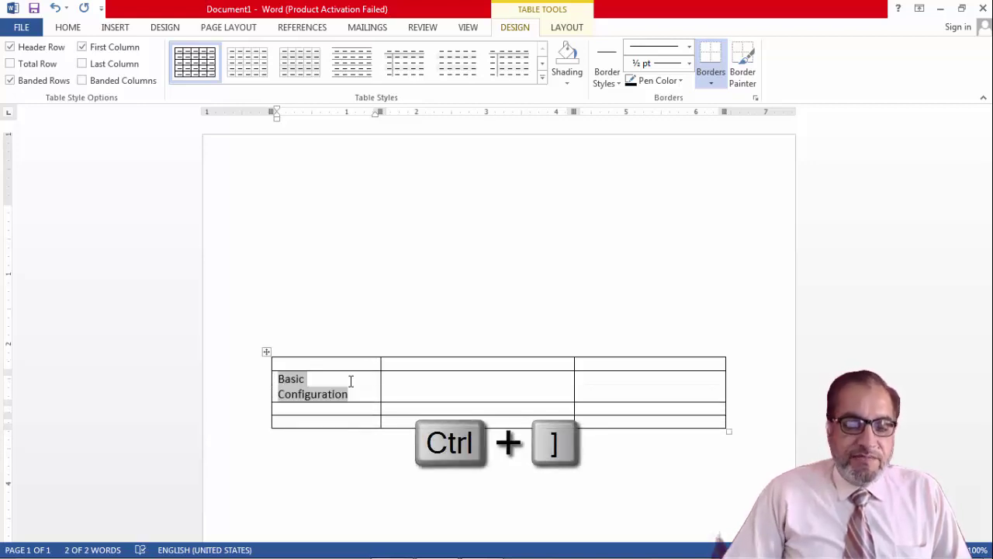
# Select the first-column cells from 'Basic Configuration' down to the bottom row.
pyautogui.click(396, 382)
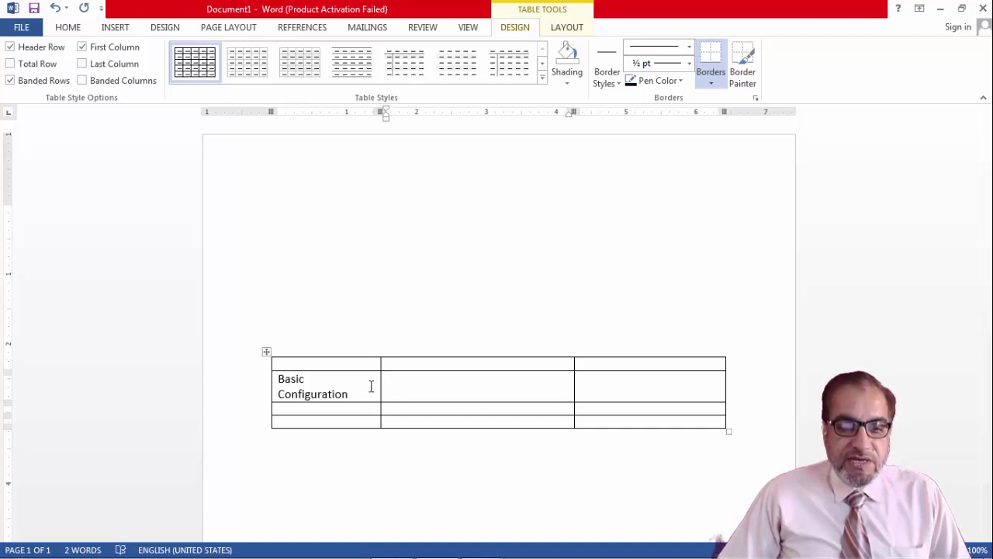
pyautogui.moveTo(371, 387); pyautogui.dragTo(373, 422)
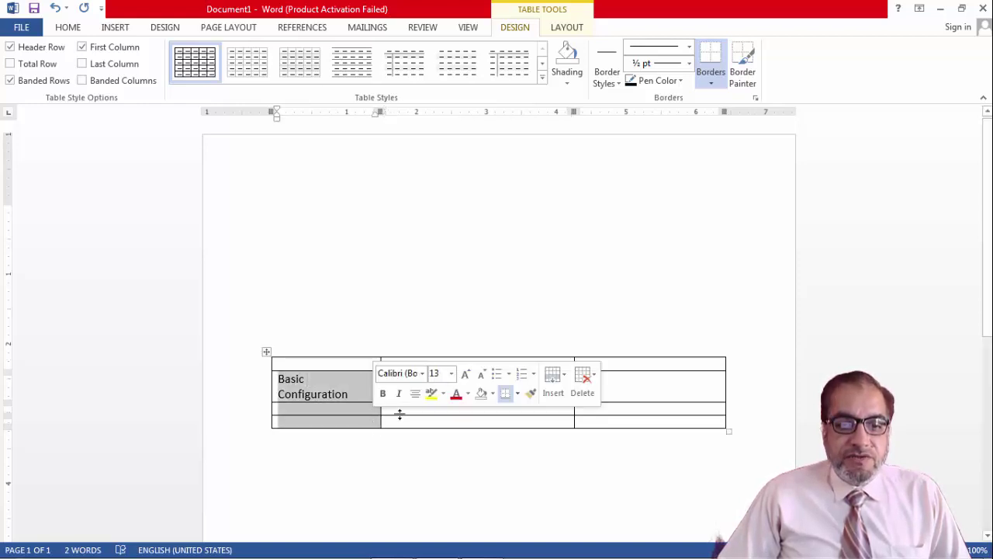
pyautogui.click(573, 84)
pyautogui.click(572, 84)
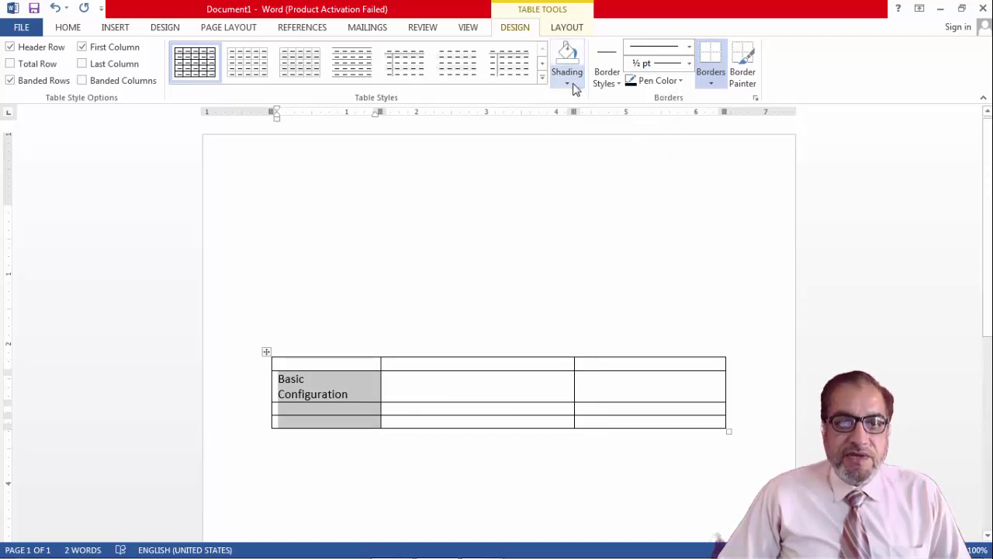
pyautogui.click(313, 380)
pyautogui.moveTo(274, 382); pyautogui.dragTo(277, 423)
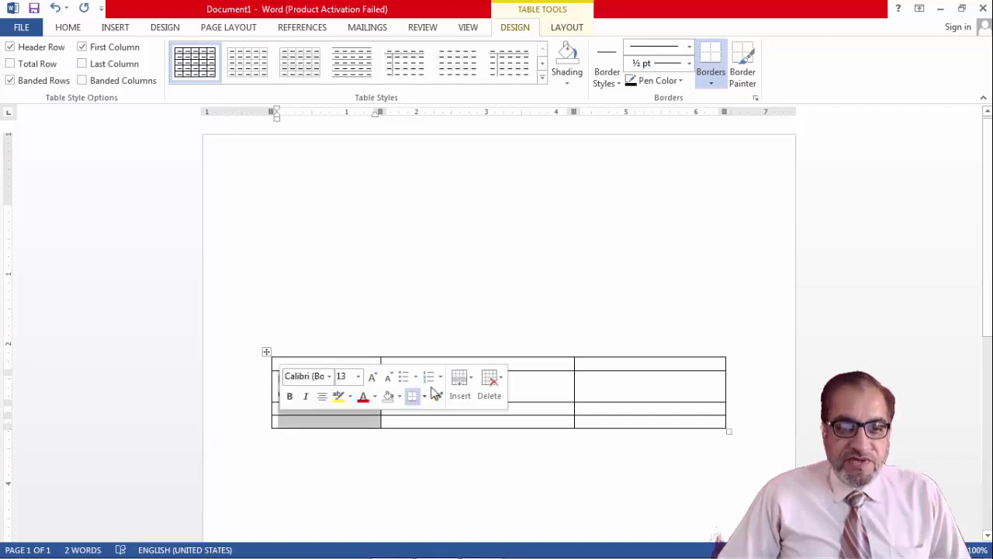
pyautogui.click(577, 85)
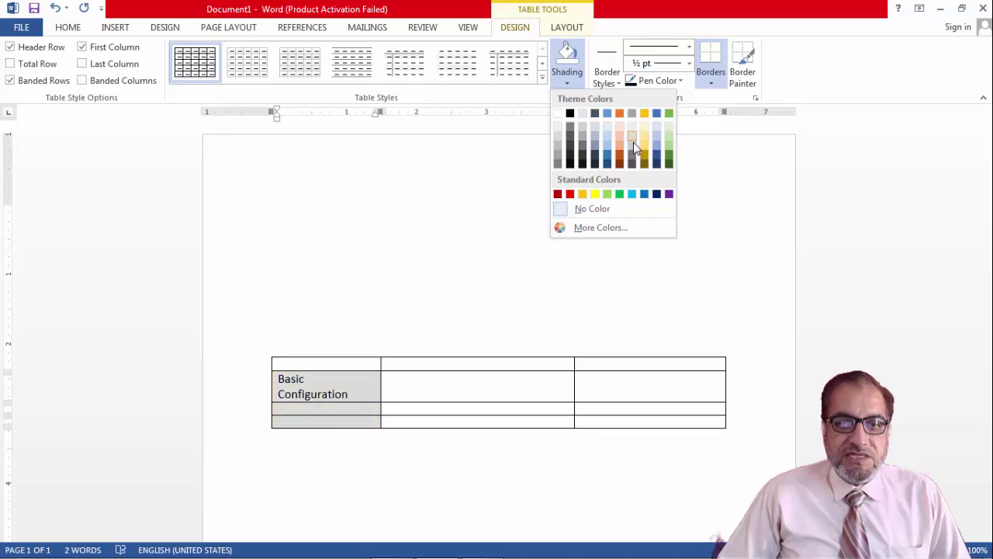
pyautogui.click(599, 230)
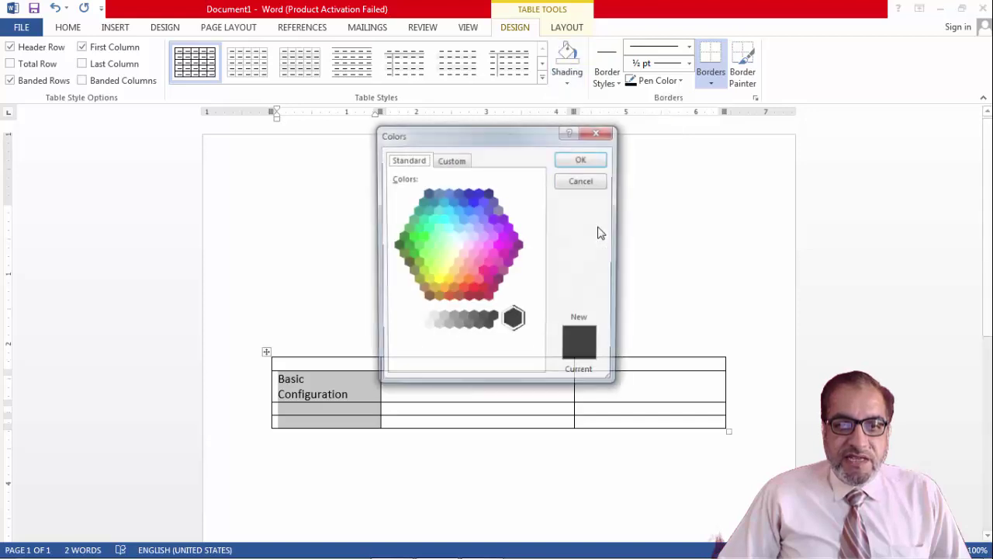
pyautogui.click(453, 162)
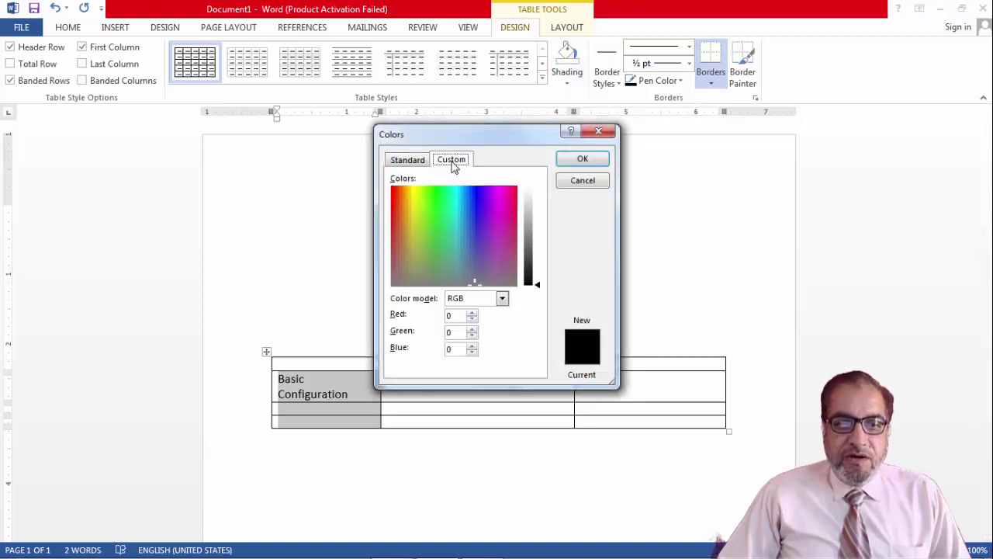
pyautogui.click(418, 163)
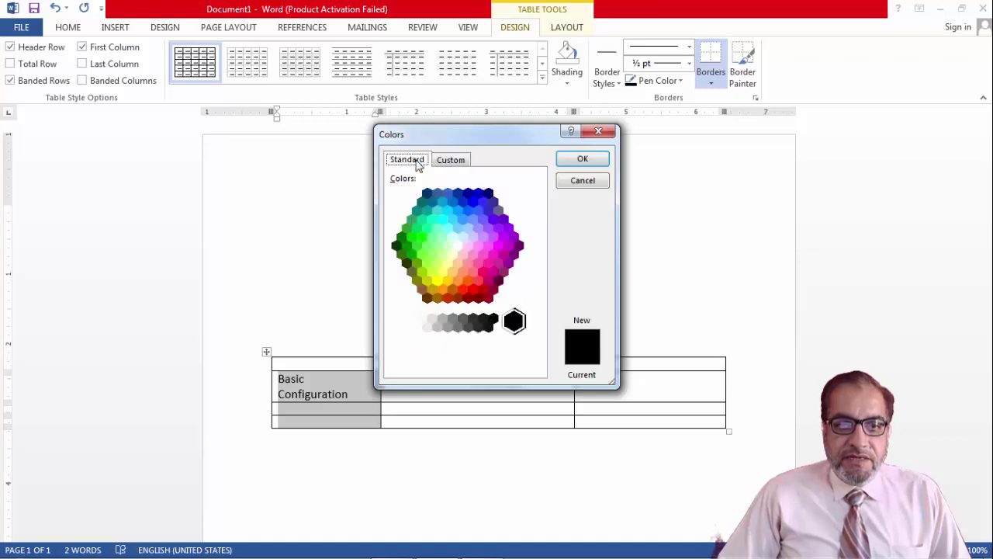
pyautogui.click(447, 214)
pyautogui.click(433, 237)
pyautogui.click(474, 255)
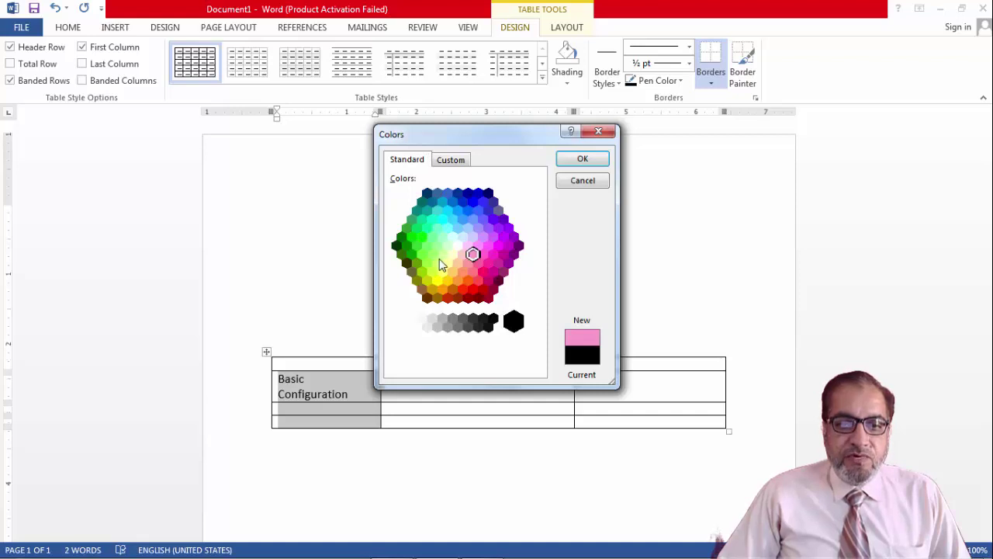
pyautogui.click(439, 265)
pyautogui.click(423, 286)
pyautogui.click(417, 262)
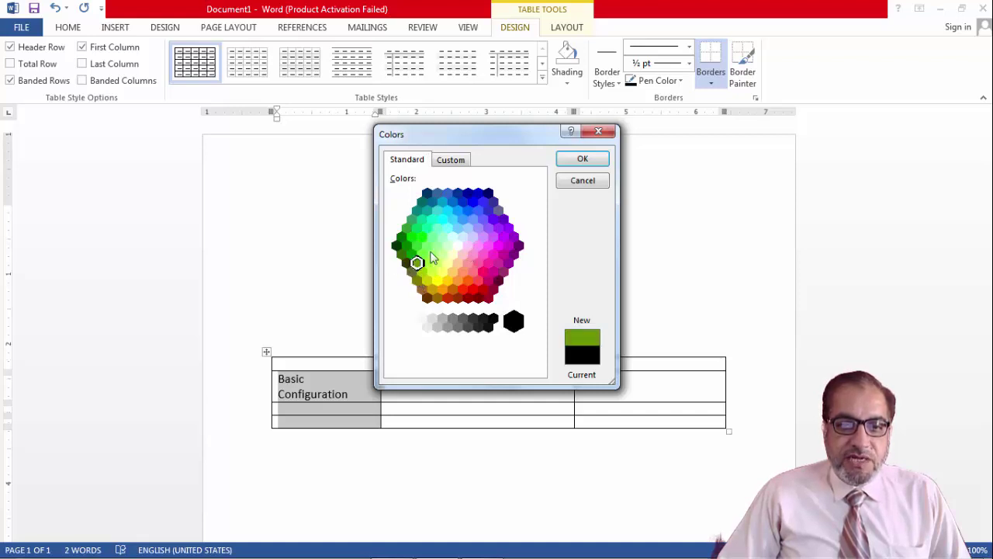
pyautogui.click(432, 250)
pyautogui.click(432, 237)
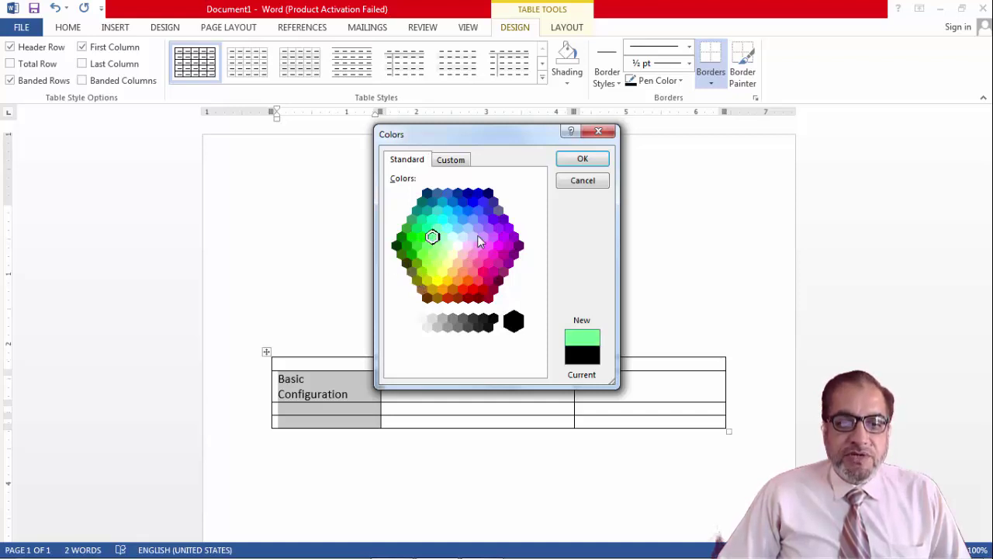
pyautogui.click(454, 225)
pyautogui.click(447, 163)
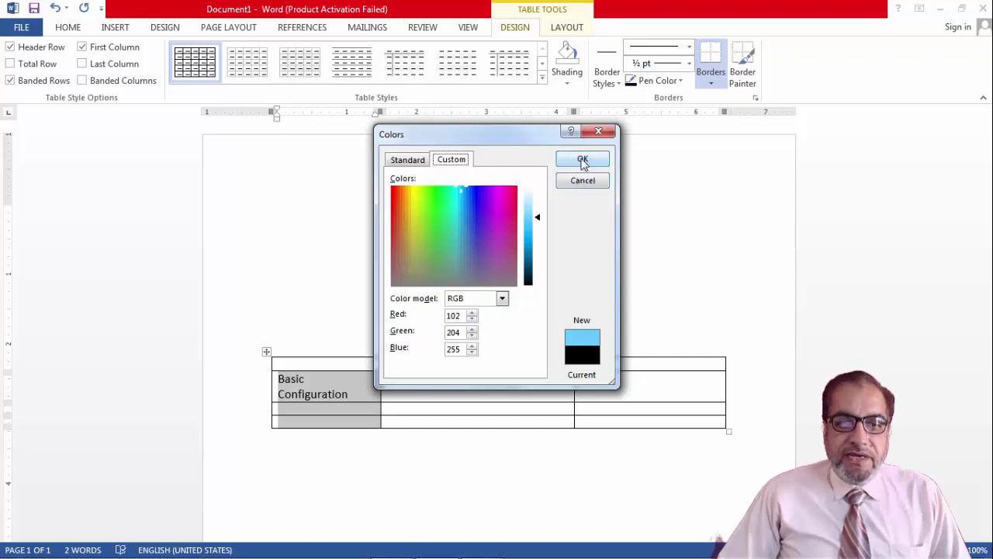
pyautogui.click(583, 180)
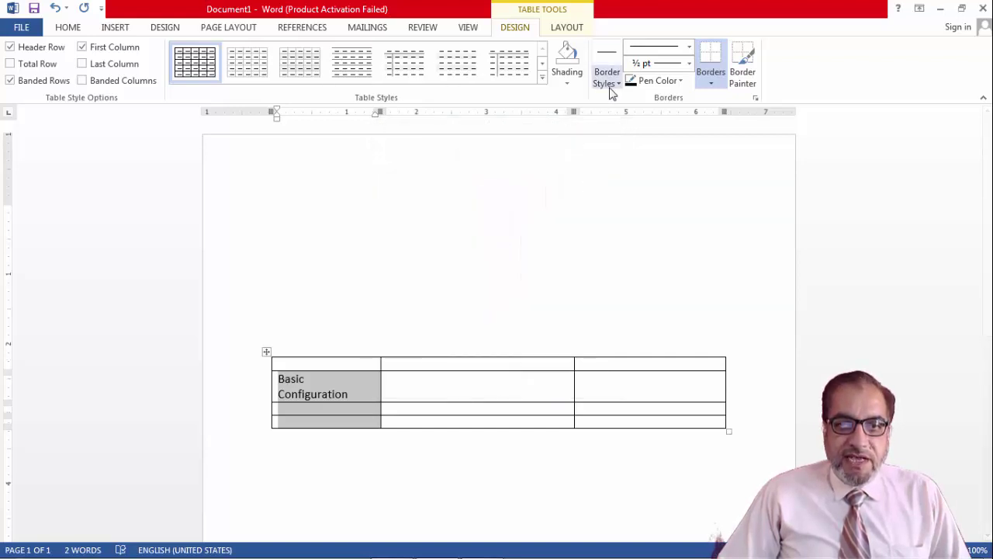
# Apply a grey theme-colour shading to the selected first-column cells.
pyautogui.click(575, 84)
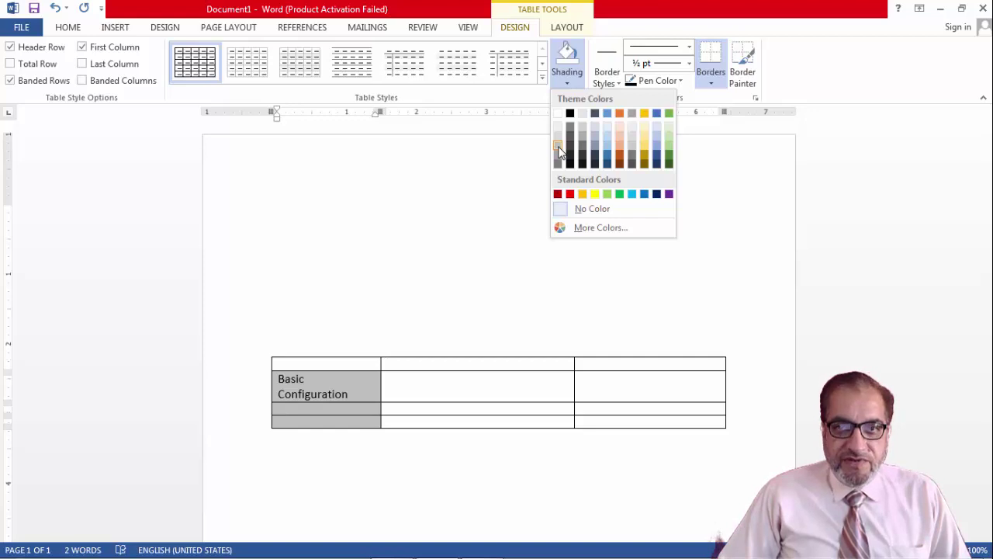
pyautogui.click(559, 151)
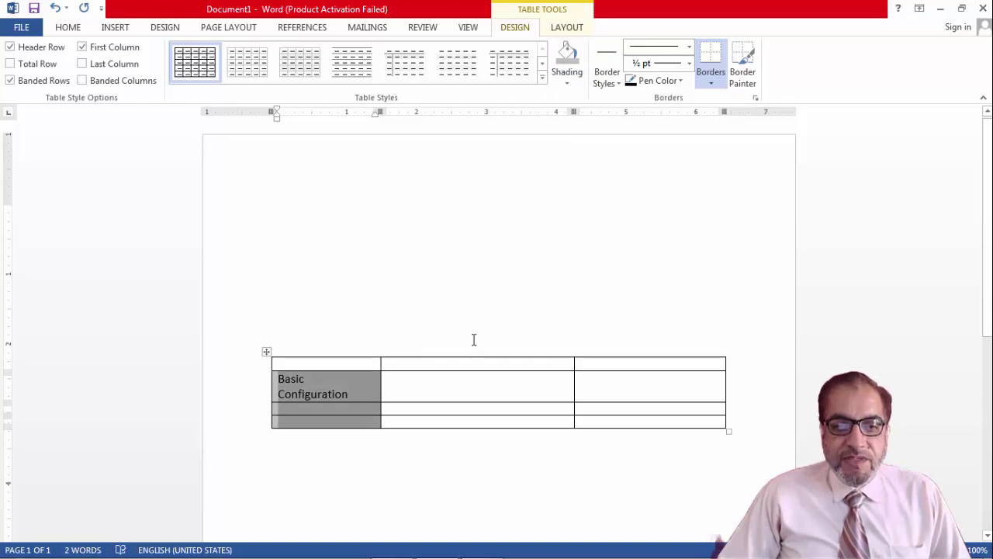
pyautogui.click(426, 379)
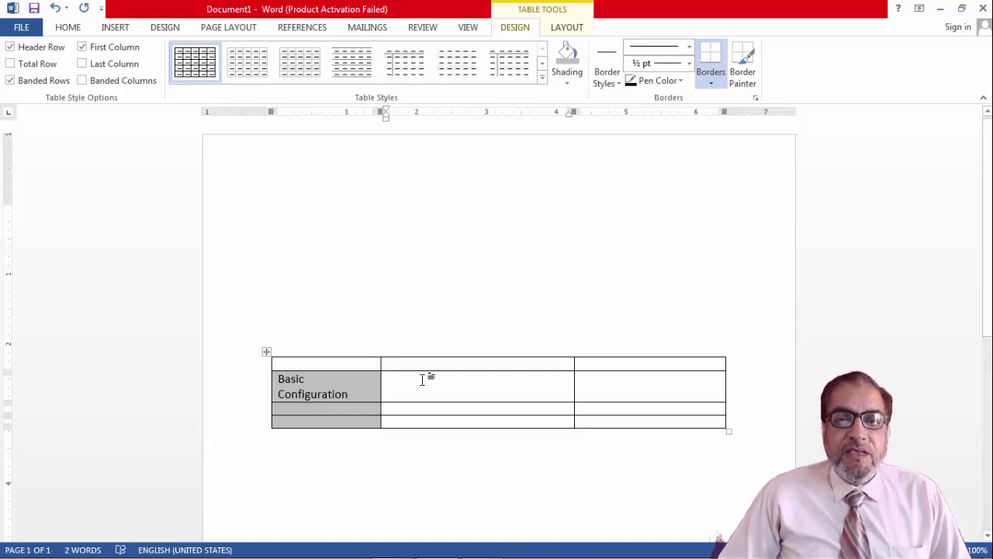
# Choose a plain single-line 1½ pt border style for Border Painter, leaving Line Style unchanged.
pyautogui.click(620, 84)
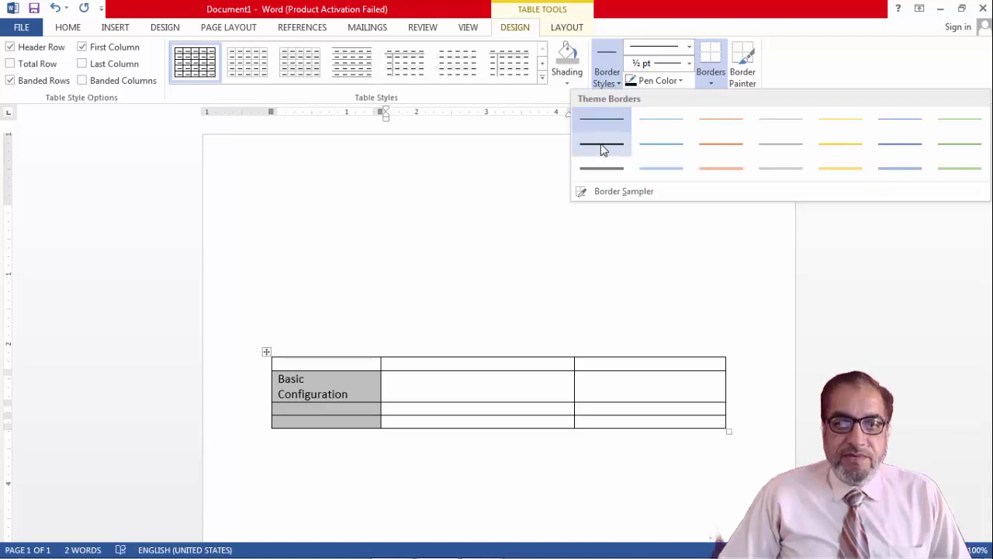
pyautogui.click(602, 147)
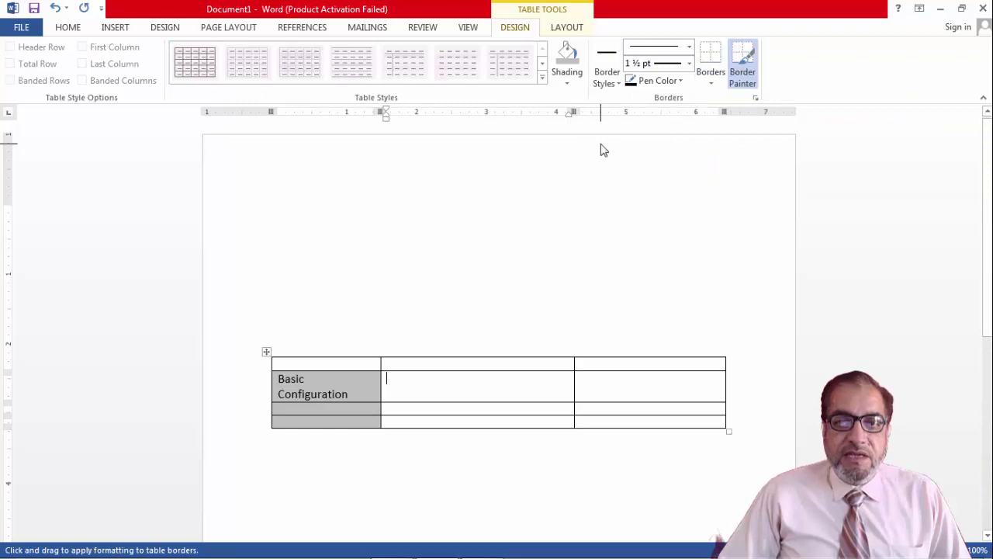
pyautogui.click(689, 48)
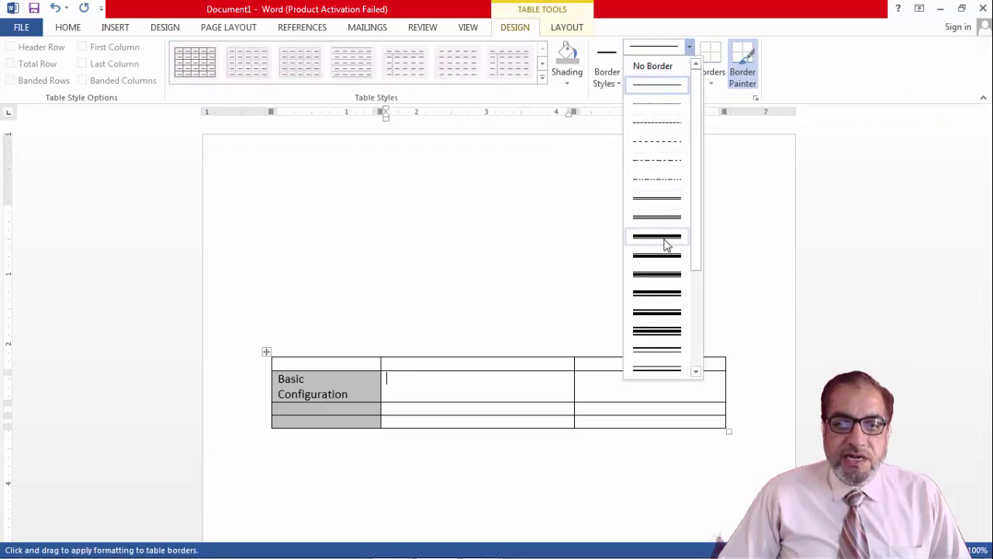
pyautogui.moveTo(696, 262); pyautogui.dragTo(700, 375)
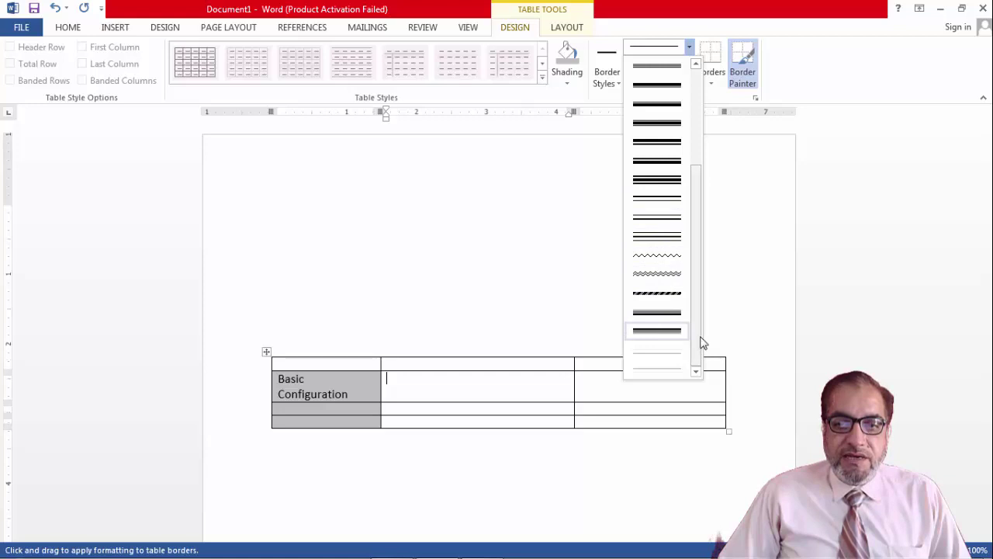
pyautogui.moveTo(693, 311); pyautogui.dragTo(697, 200)
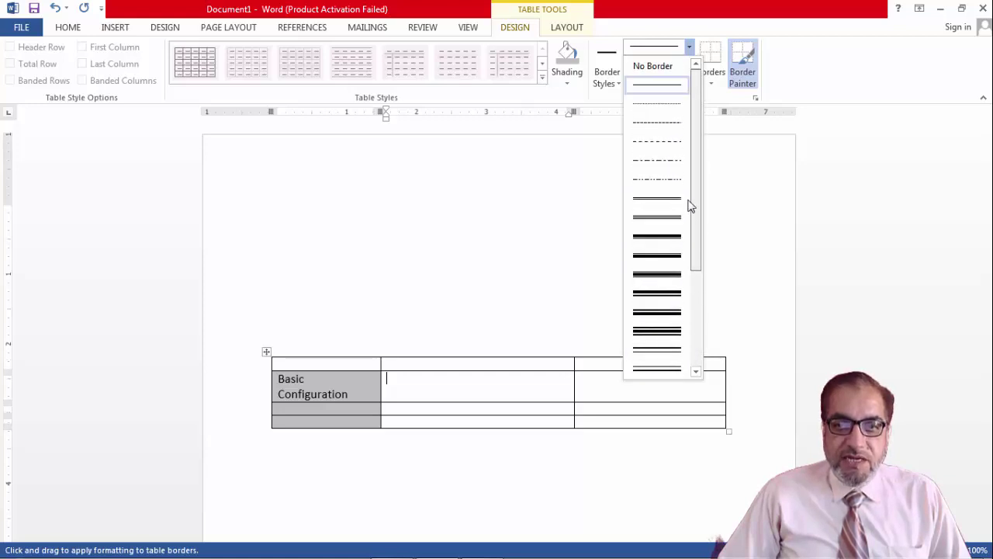
pyautogui.click(721, 131)
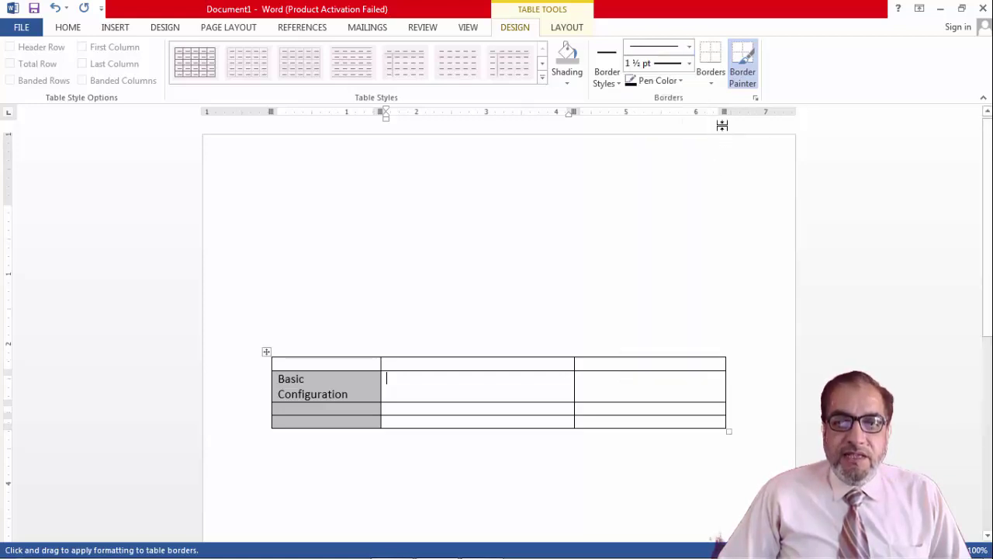
# Set the pen colour to light grey and repaint the border under the top middle cell.
pyautogui.click(681, 81)
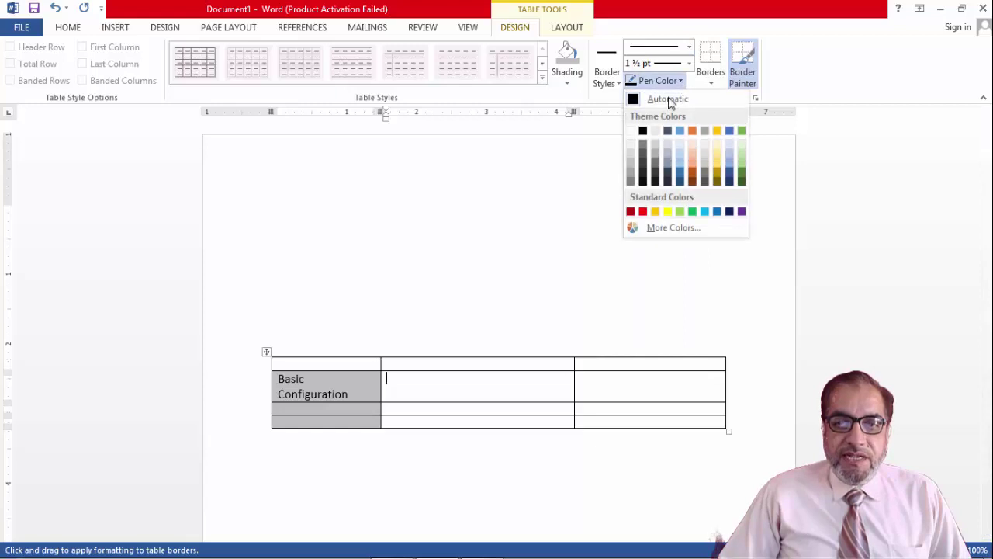
pyautogui.click(631, 175)
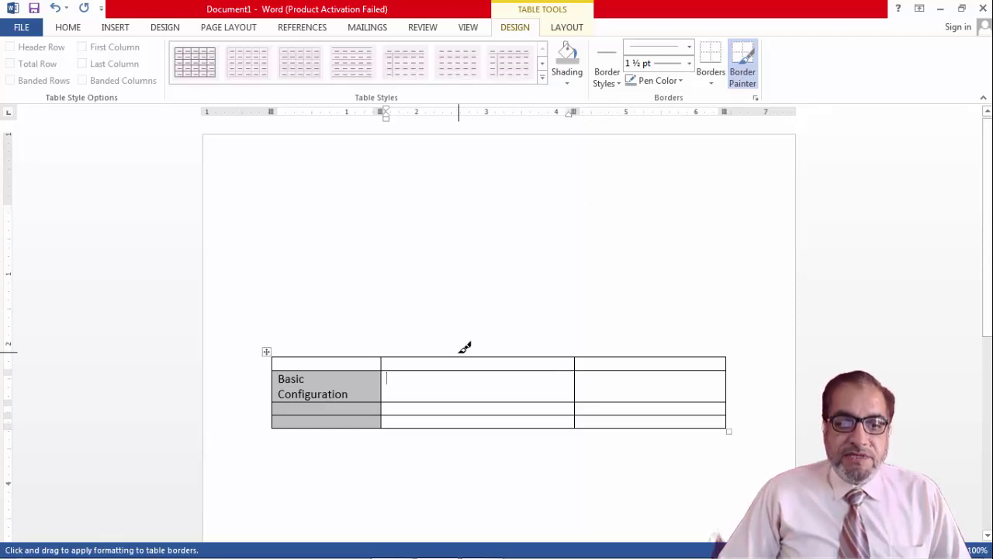
pyautogui.press('Escape')
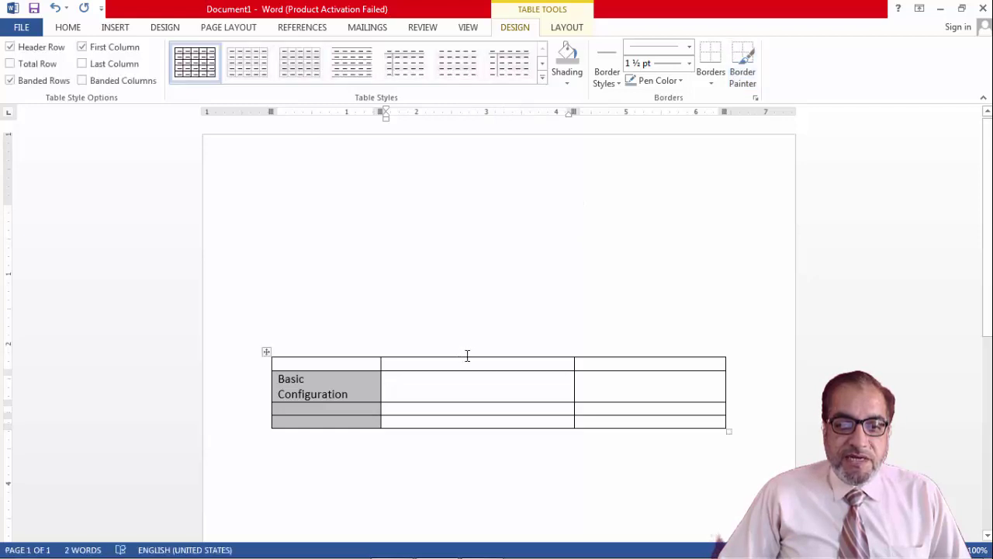
pyautogui.click(666, 80)
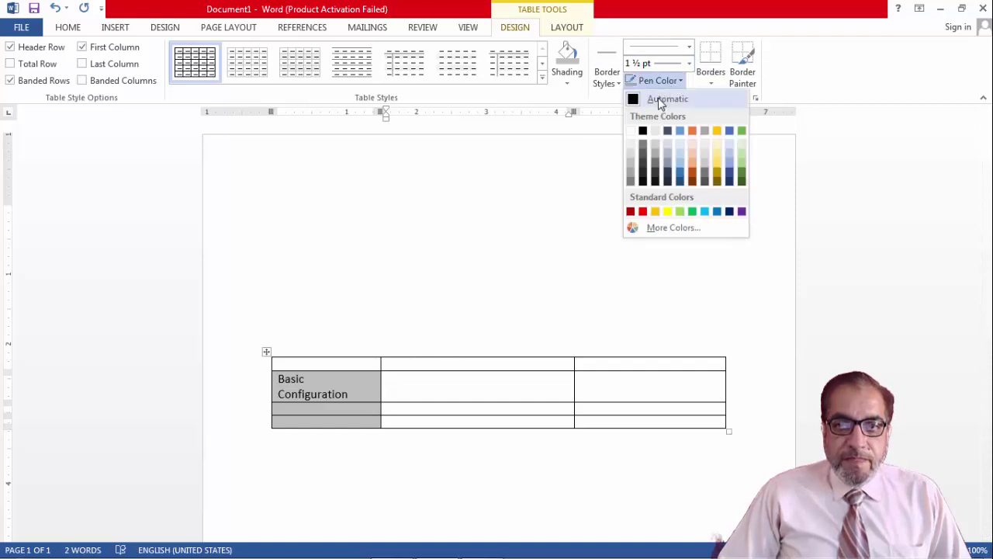
pyautogui.click(630, 169)
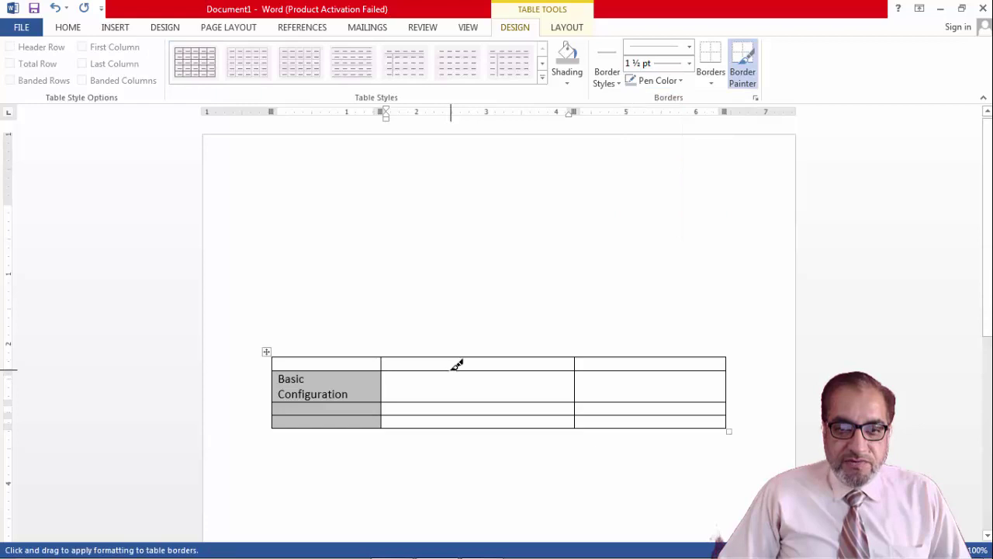
pyautogui.click(454, 369)
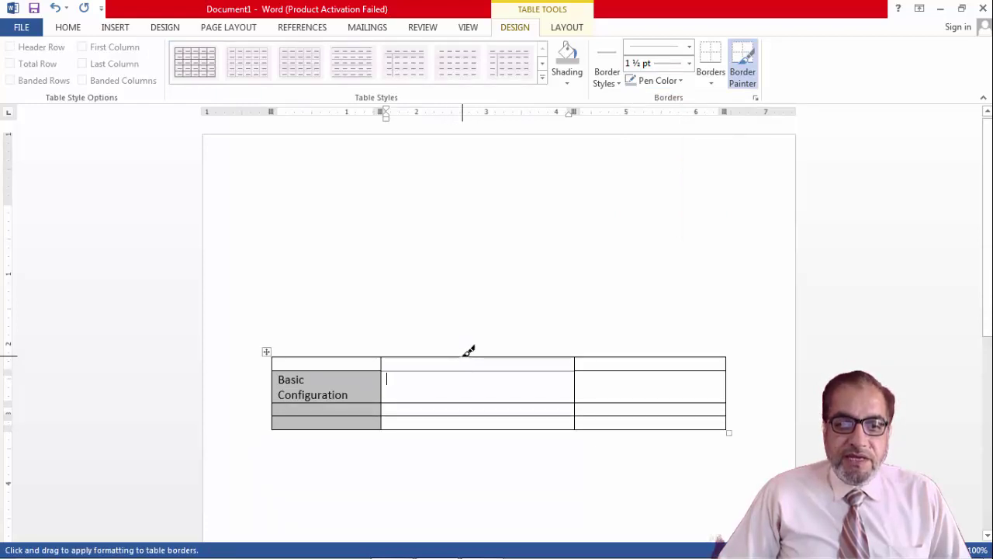
pyautogui.press('Escape')
# Select the middle column, pick a border colour again, then stop painting.
pyautogui.click(462, 353)
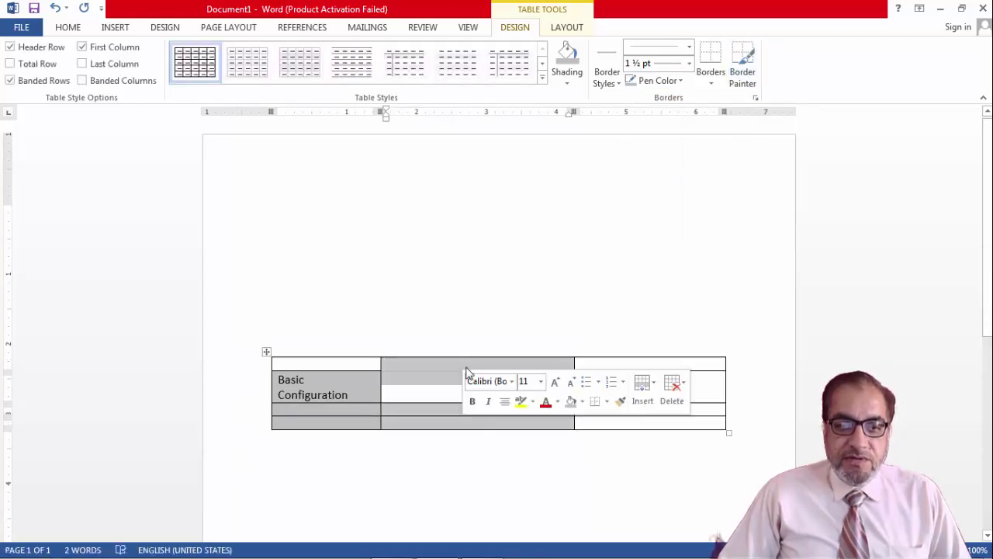
pyautogui.click(443, 384)
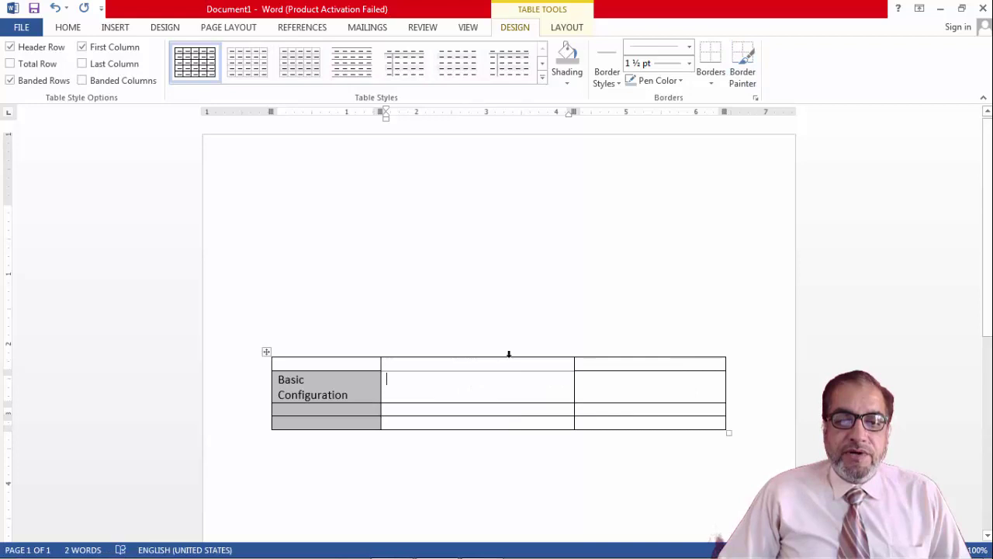
pyautogui.click(660, 81)
pyautogui.click(631, 163)
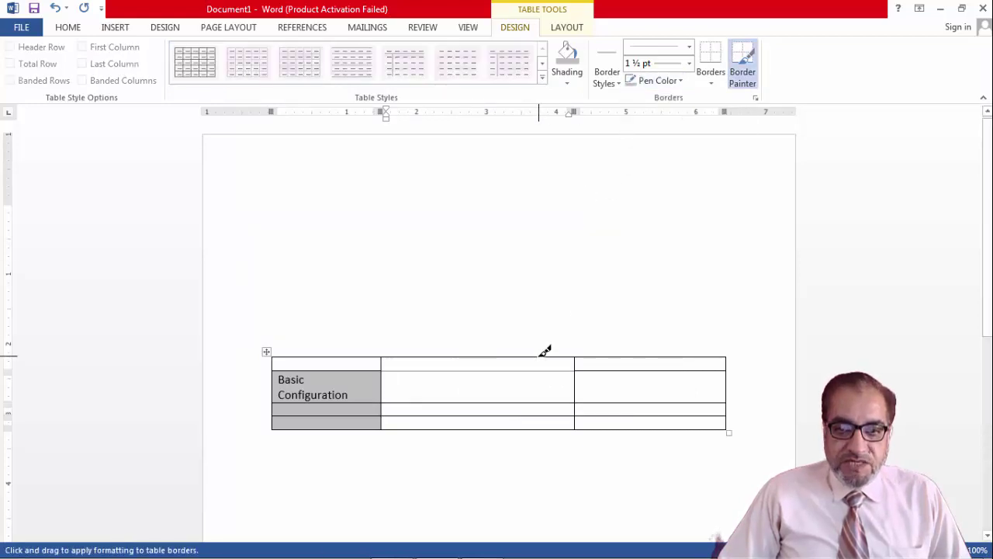
pyautogui.press('Escape')
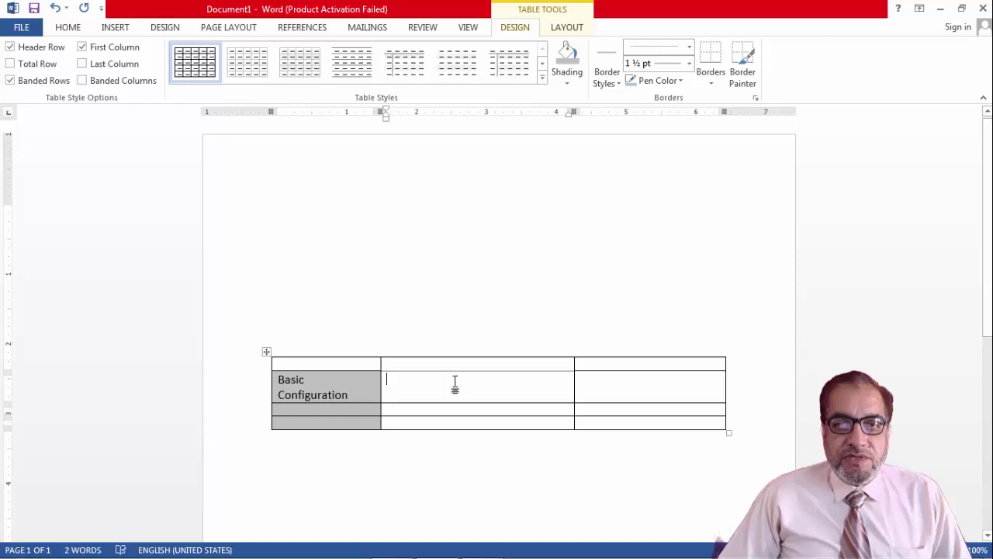
# Pick a theme pen colour and repaint the second row's middle and right lower borders and right edge.
pyautogui.click(267, 352)
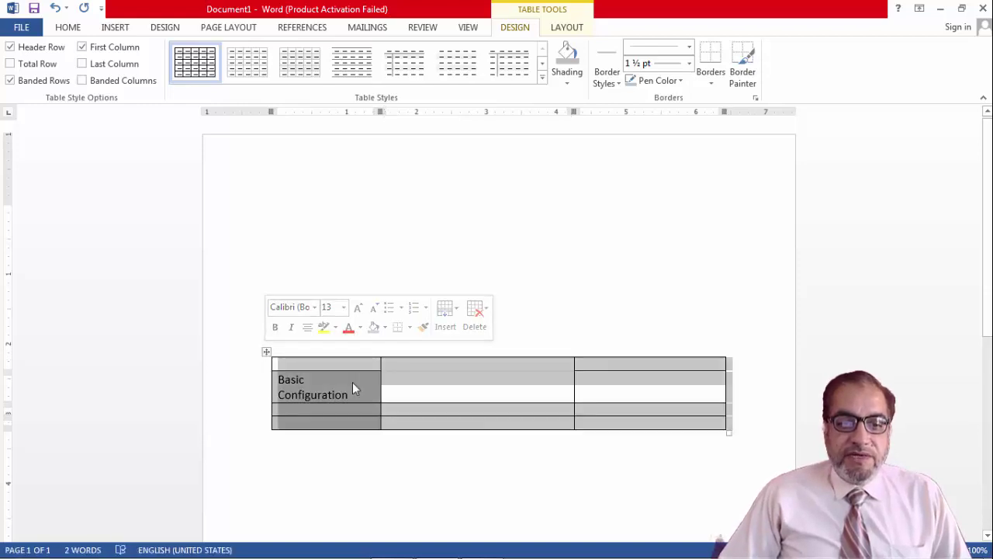
pyautogui.click(681, 80)
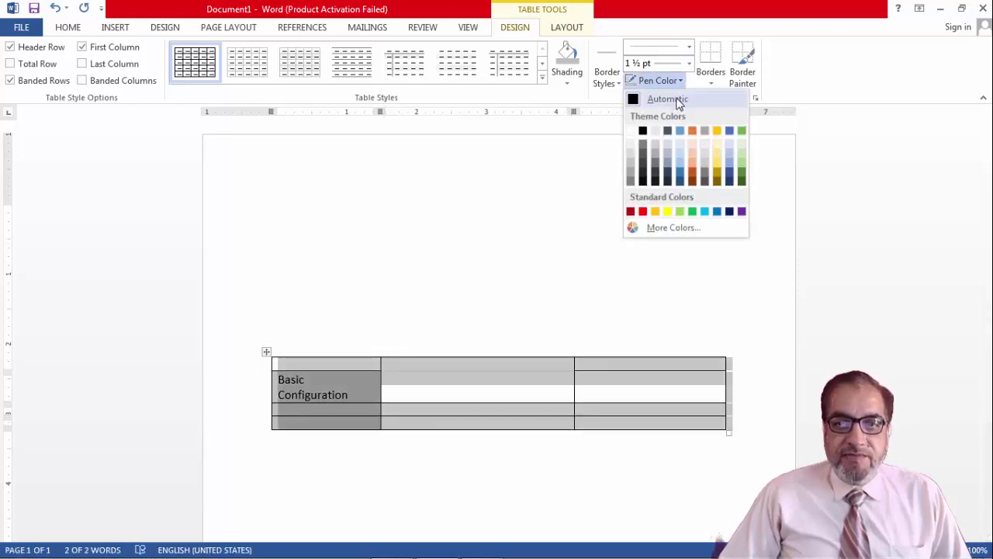
pyautogui.click(631, 168)
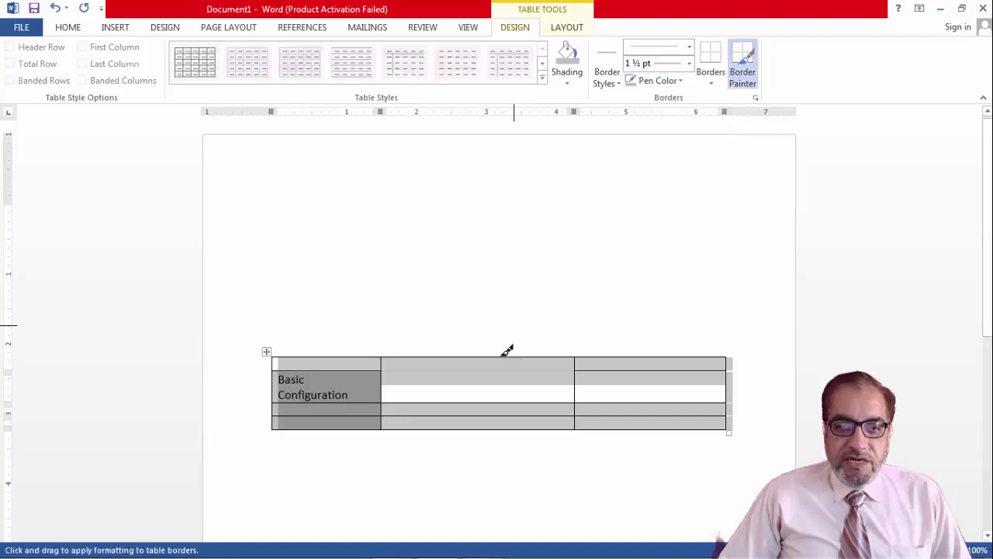
pyautogui.click(502, 415)
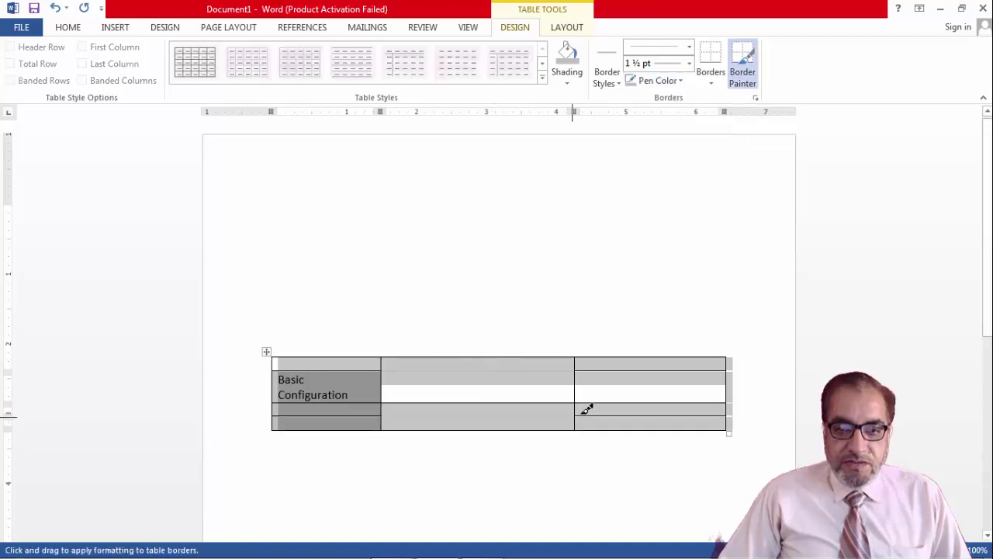
pyautogui.click(613, 411)
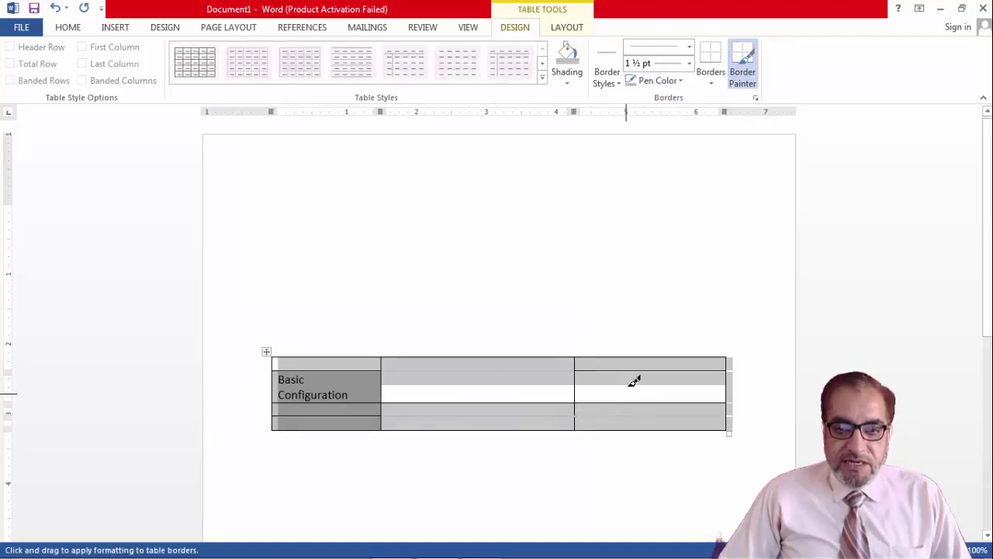
pyautogui.click(730, 379)
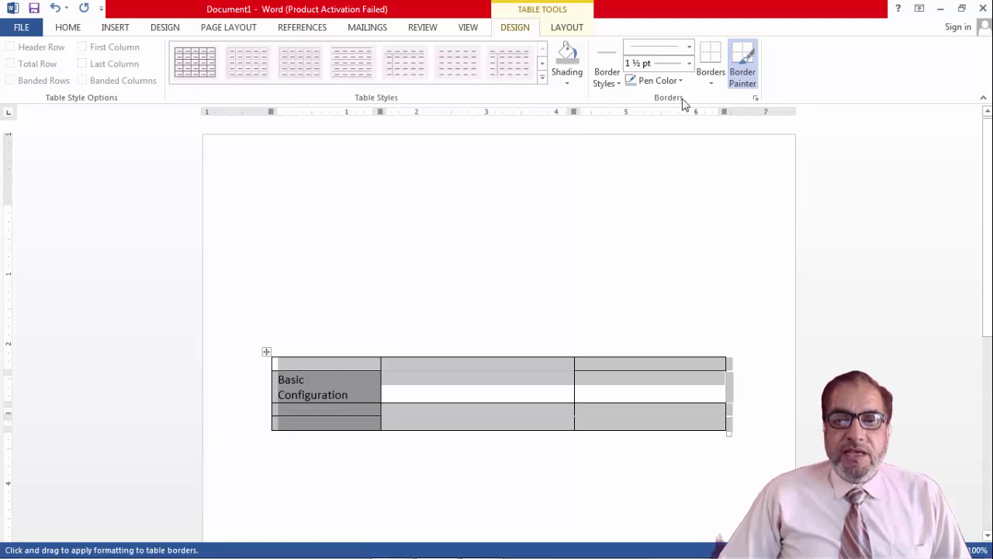
# Set the border pen to a 3 pt double-line style.
pyautogui.click(689, 66)
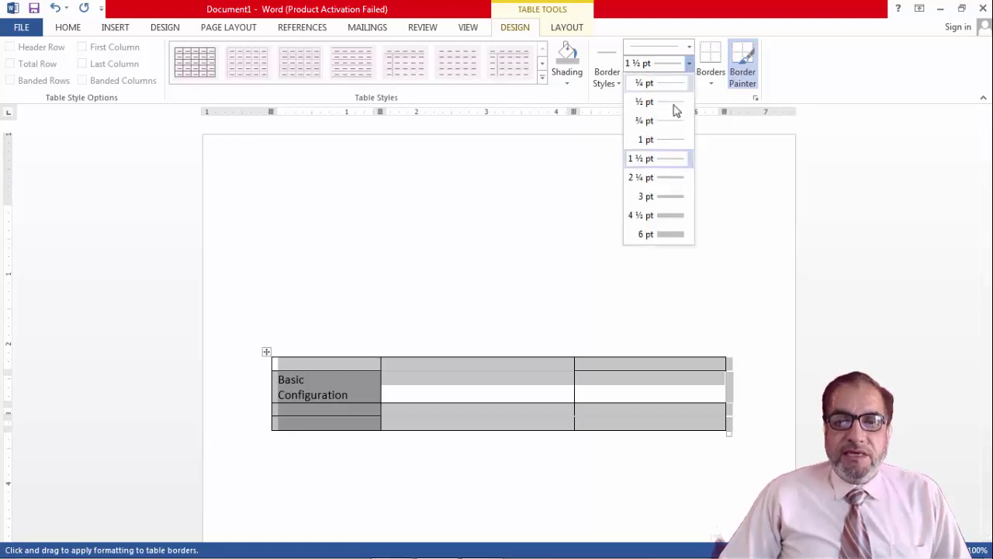
pyautogui.click(690, 54)
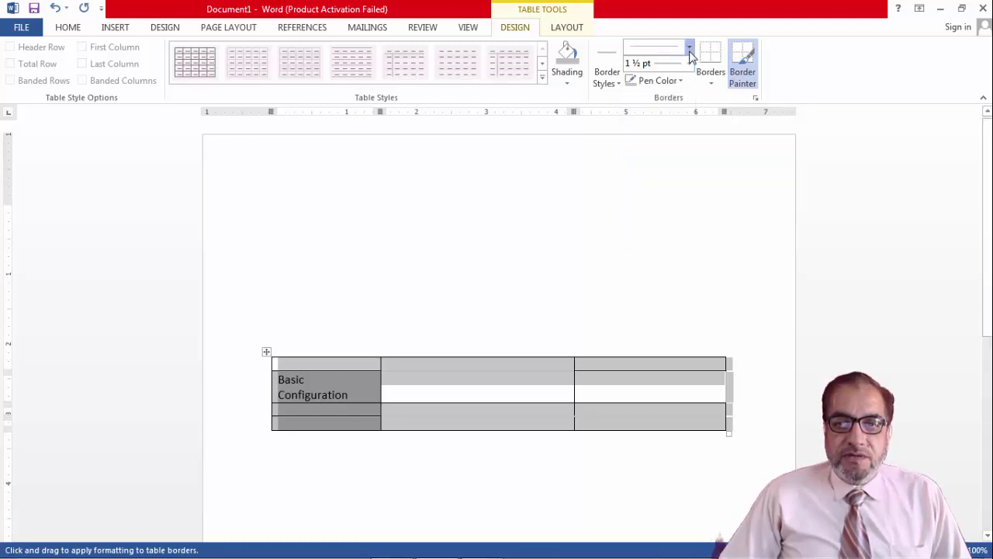
pyautogui.click(689, 50)
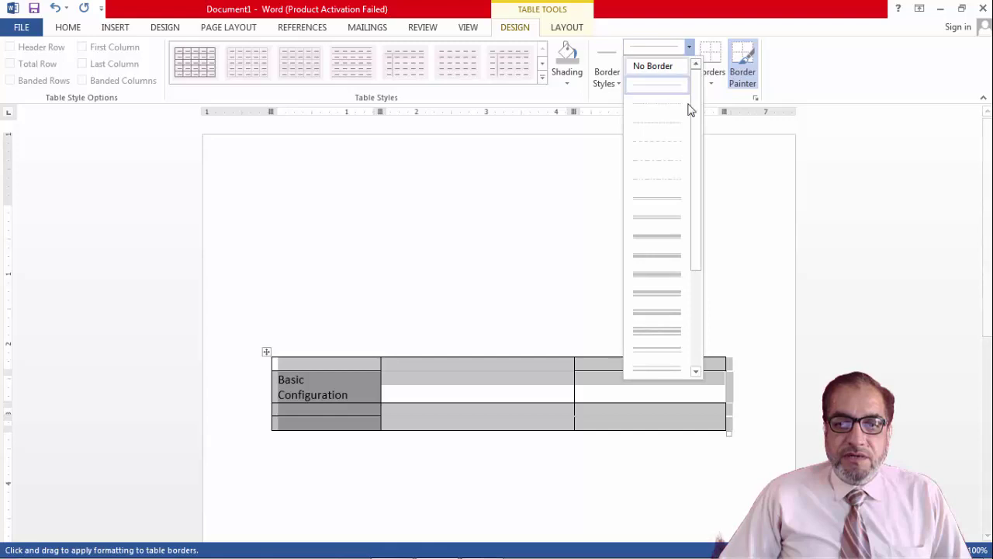
pyautogui.click(657, 334)
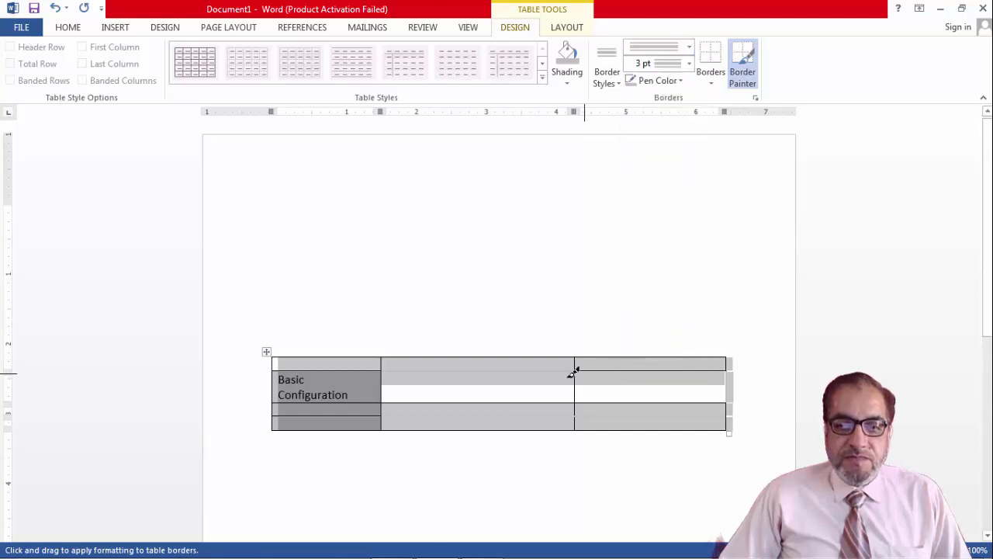
# Paint thick black double borders under the Basic Configuration row, the middle cells, and atop the right column's second cell.
pyautogui.click(363, 401)
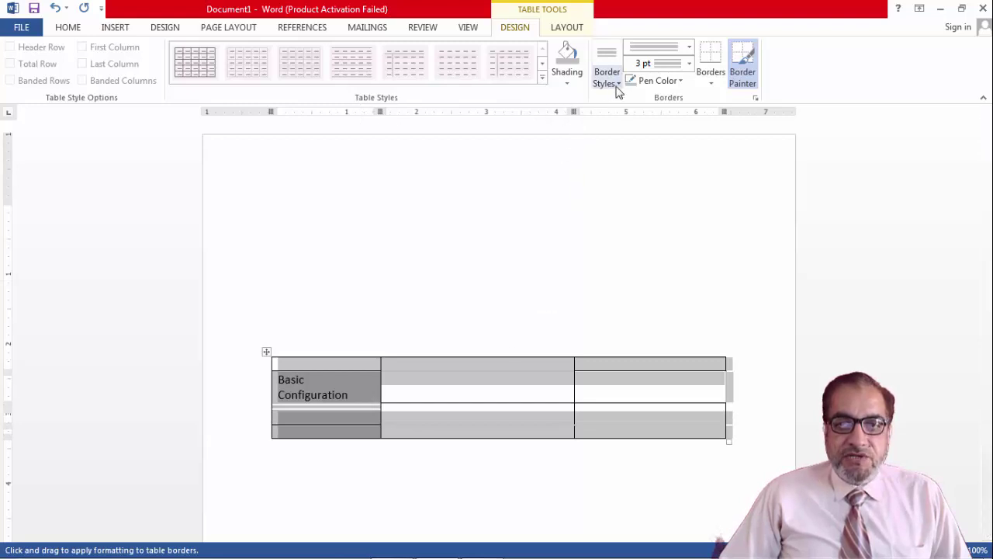
pyautogui.click(678, 82)
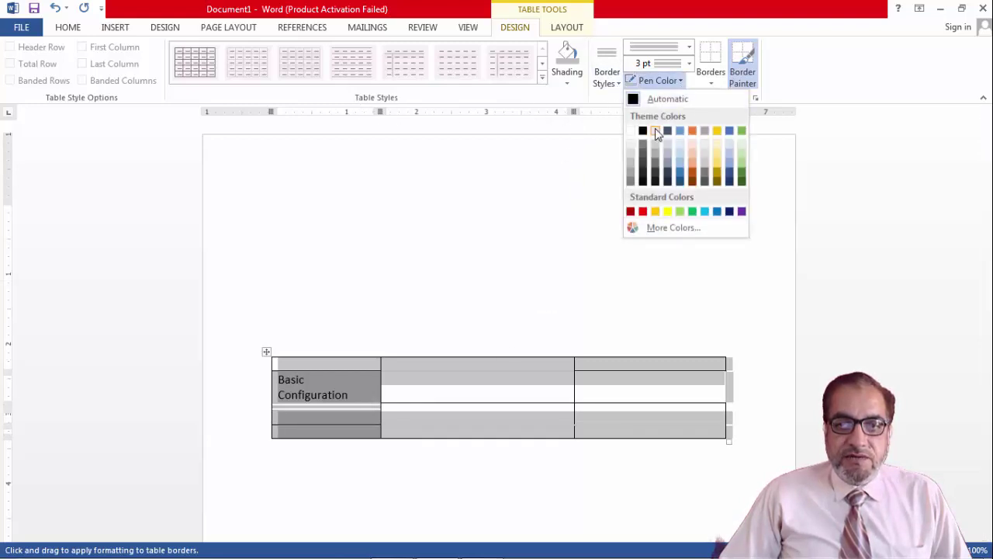
pyautogui.click(643, 131)
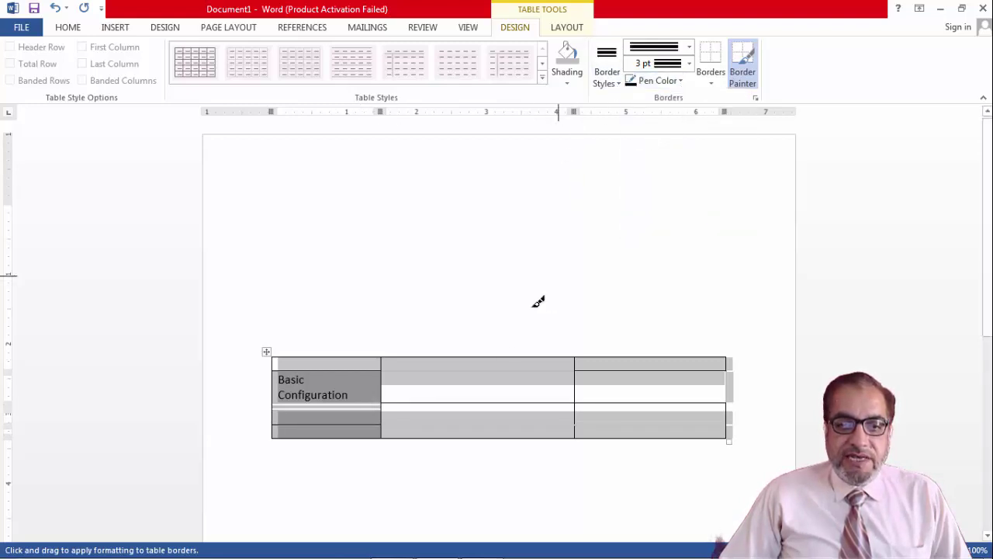
pyautogui.click(470, 388)
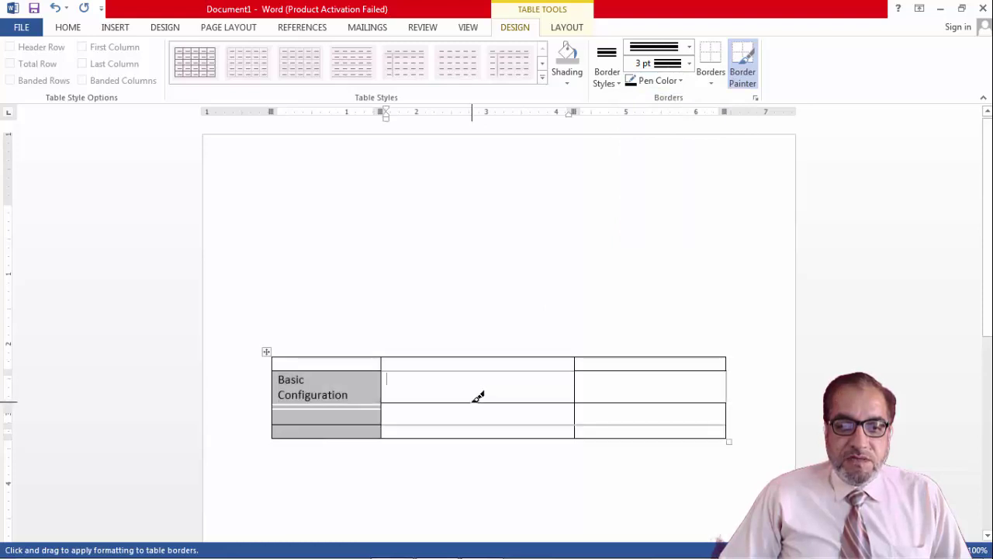
pyautogui.click(471, 403)
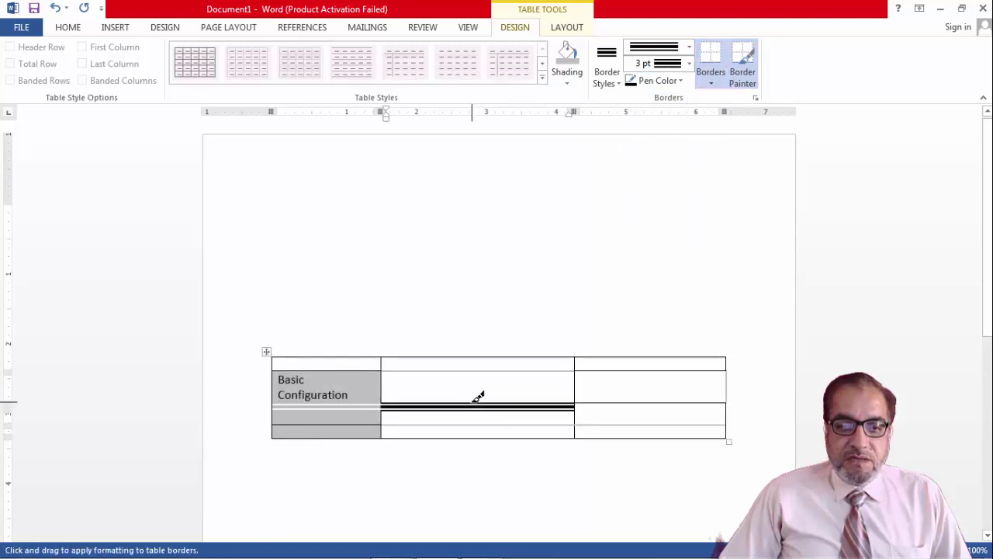
pyautogui.click(509, 437)
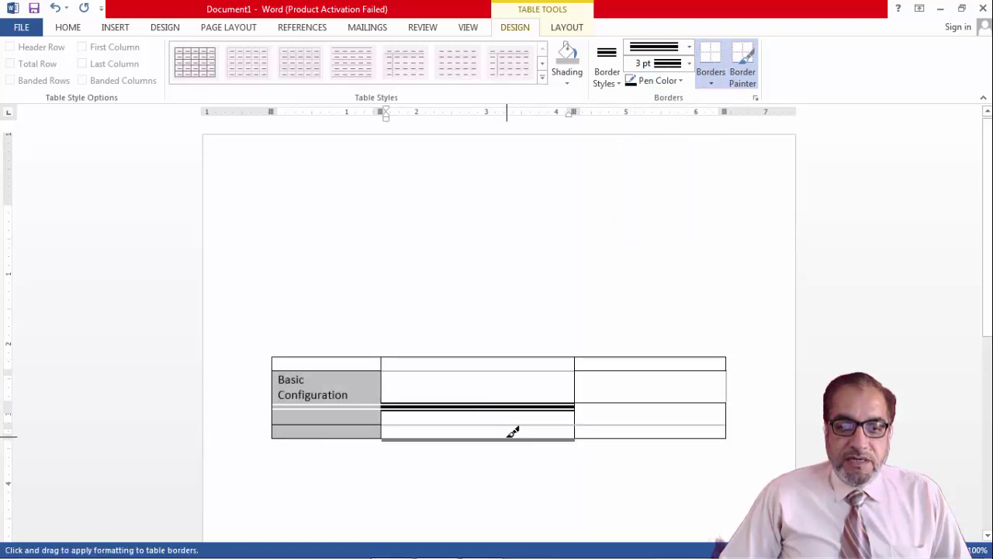
pyautogui.click(637, 370)
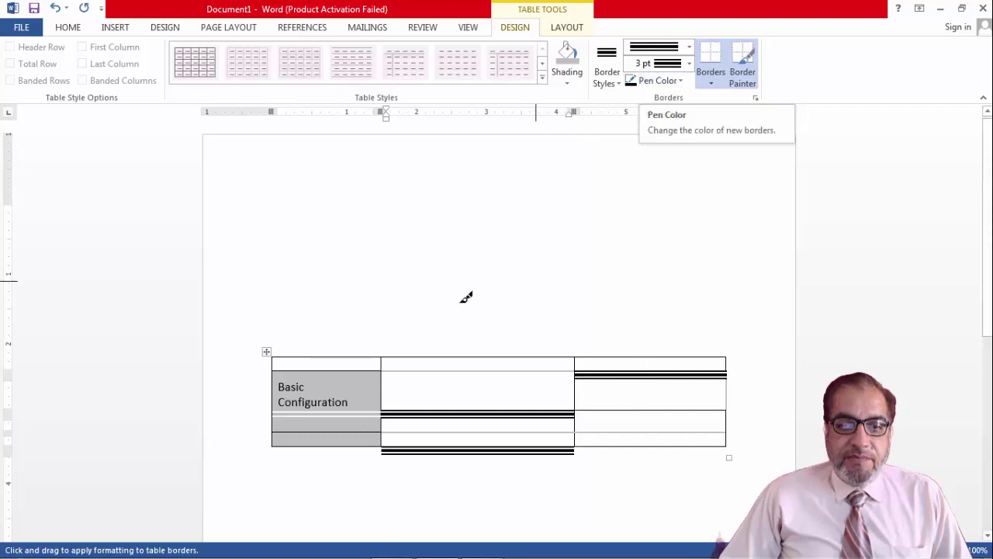
# Select the whole table and apply No Border to remove every border.
pyautogui.press('Escape')
pyautogui.click(266, 352)
pyautogui.click(360, 362)
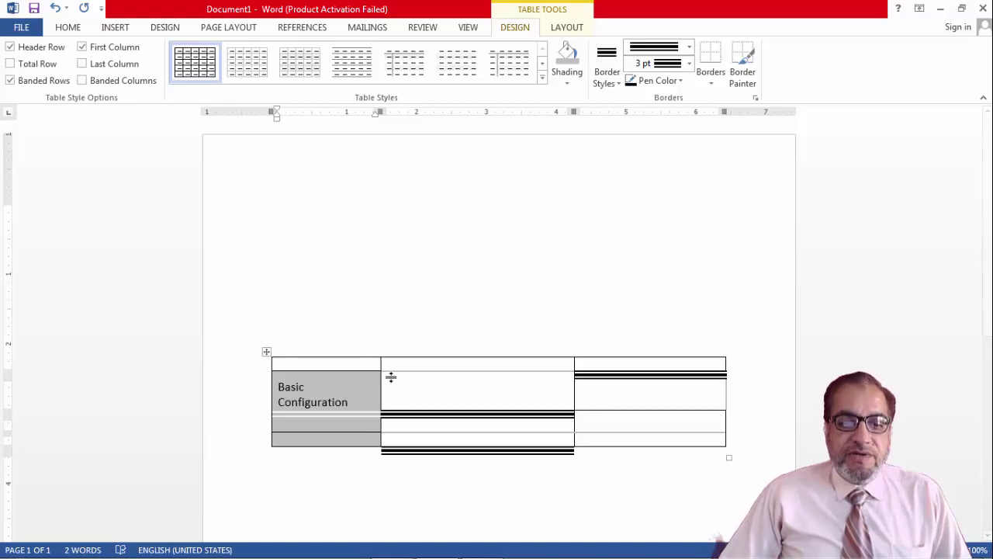
pyautogui.click(268, 351)
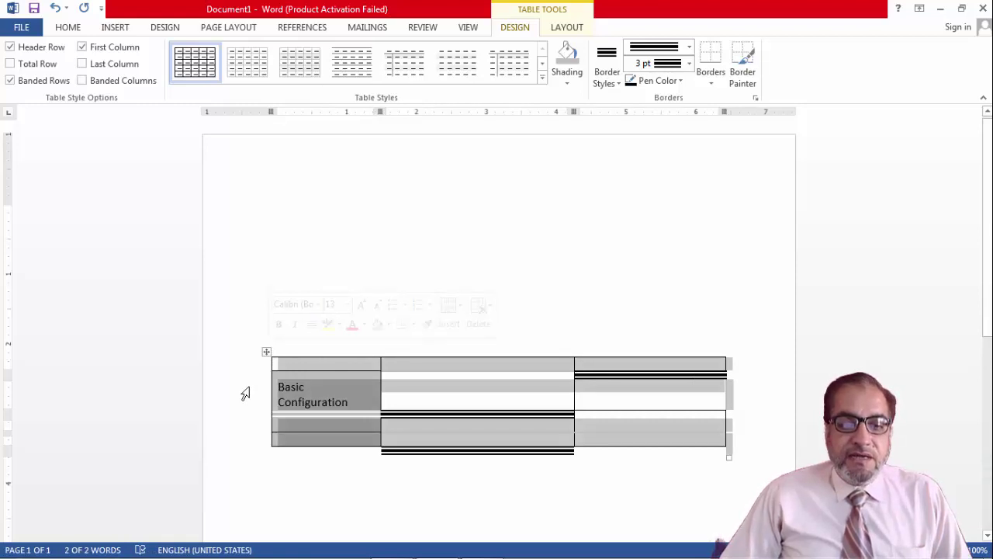
pyautogui.click(266, 353)
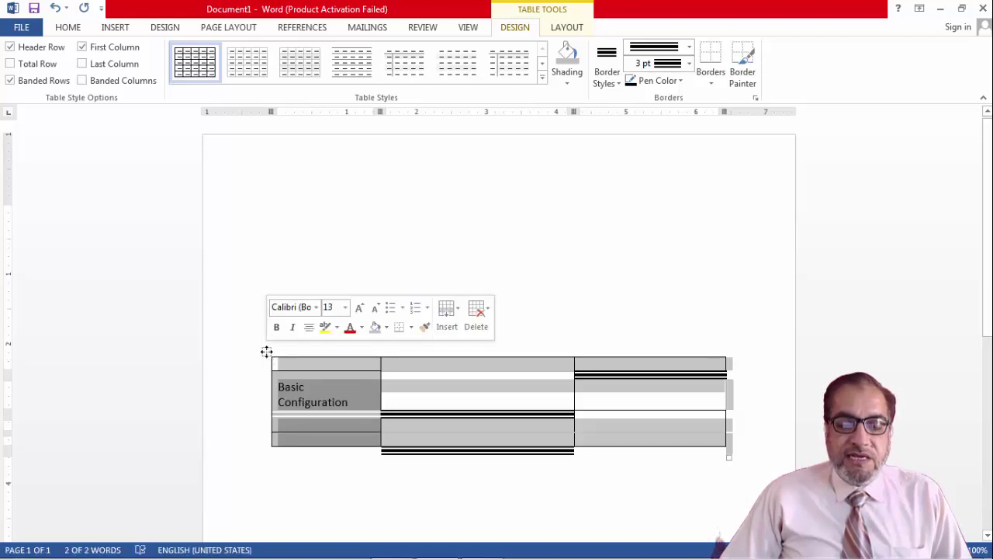
pyautogui.click(720, 85)
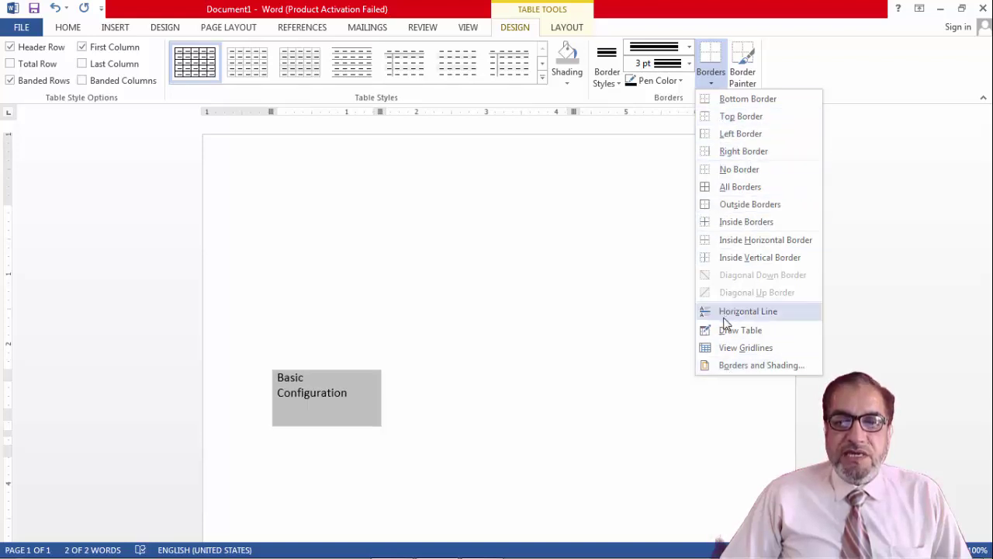
pyautogui.click(727, 171)
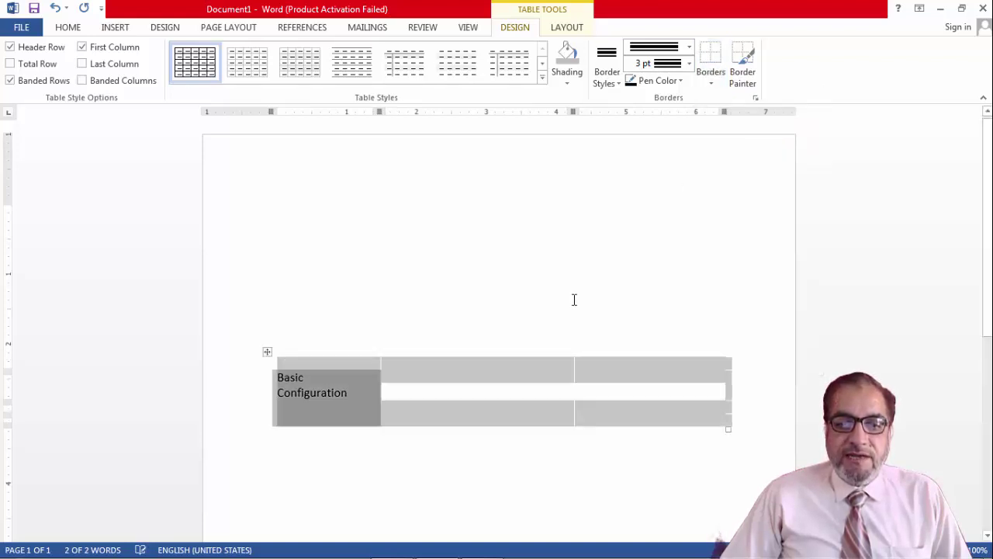
# Reselect the table and preview the Table Styles gallery without applying a style.
pyautogui.click(375, 366)
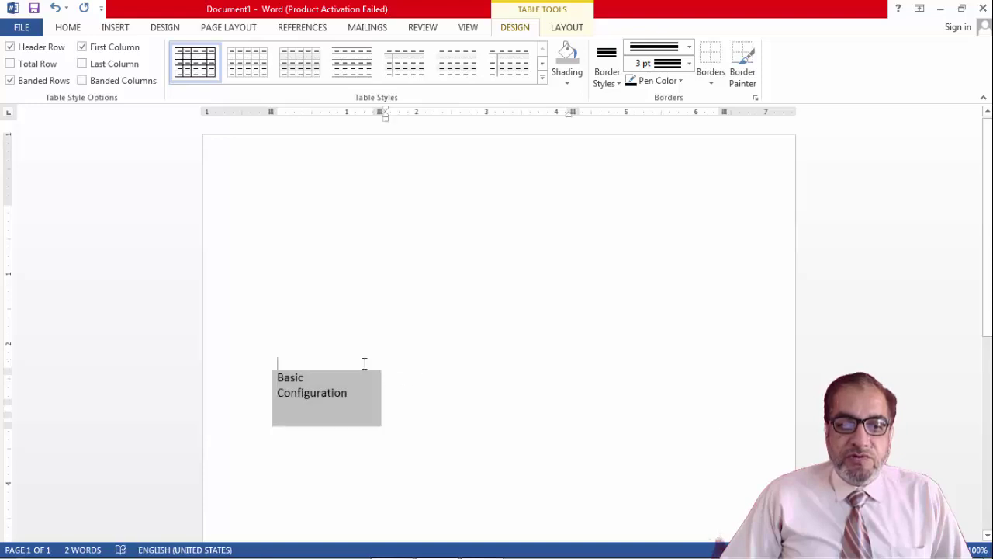
pyautogui.press('Down')
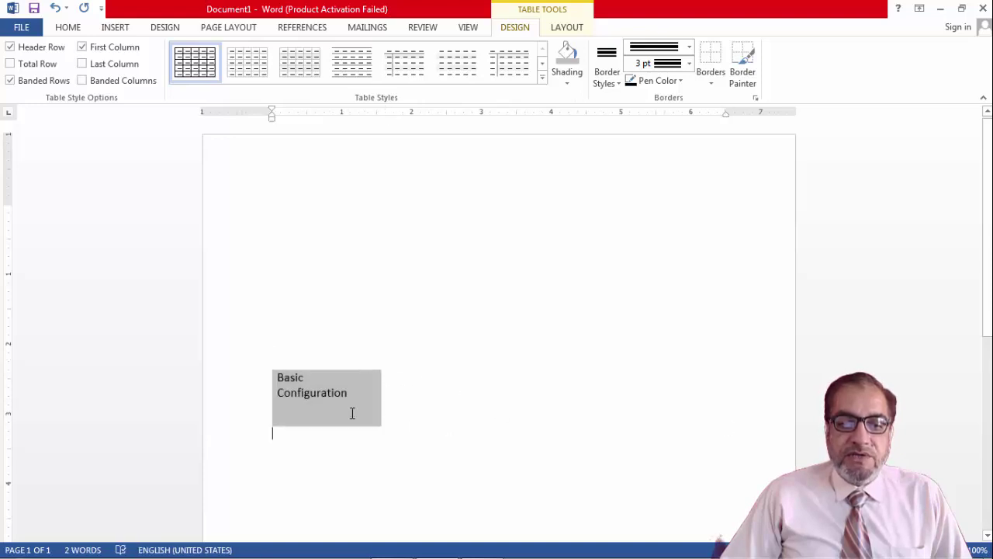
pyautogui.click(381, 368)
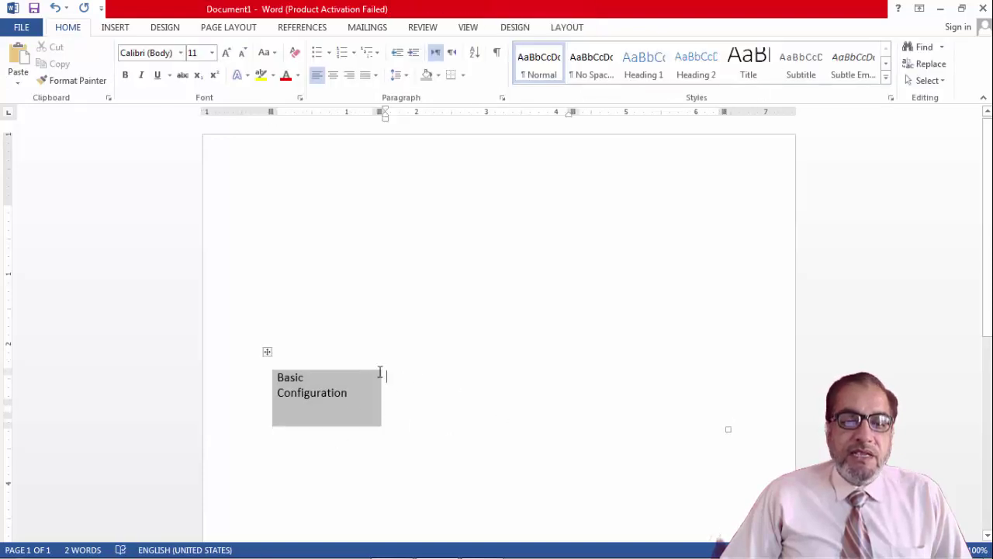
pyautogui.click(267, 352)
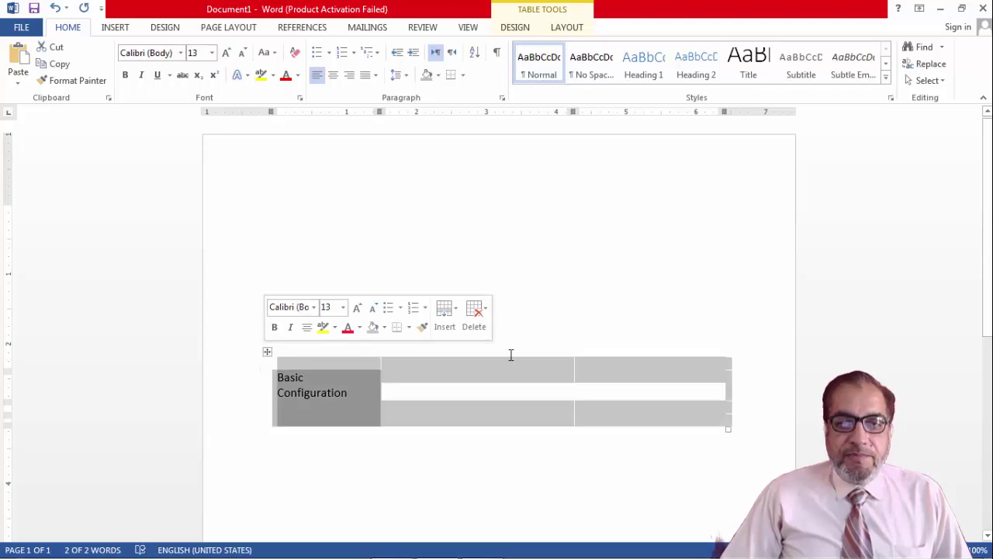
pyautogui.click(565, 30)
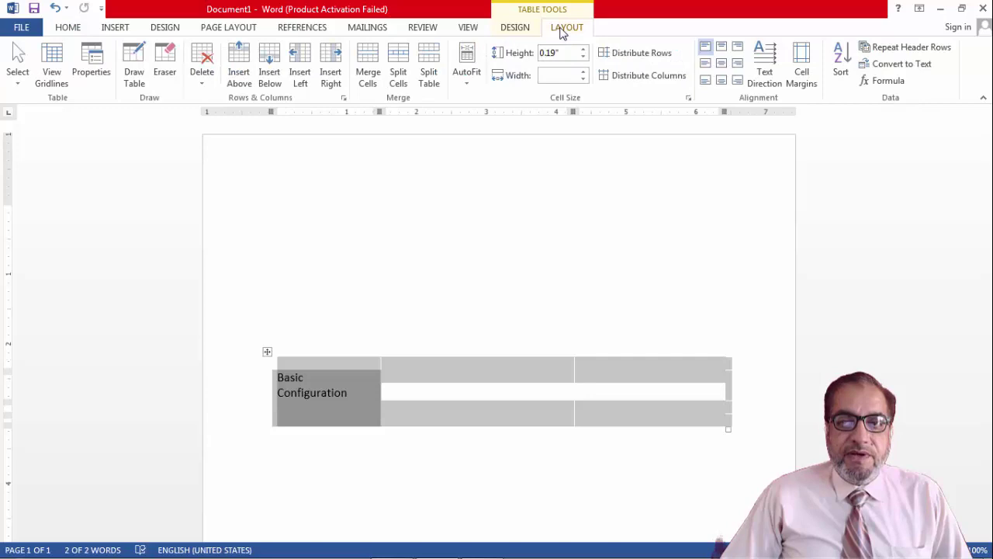
pyautogui.click(518, 33)
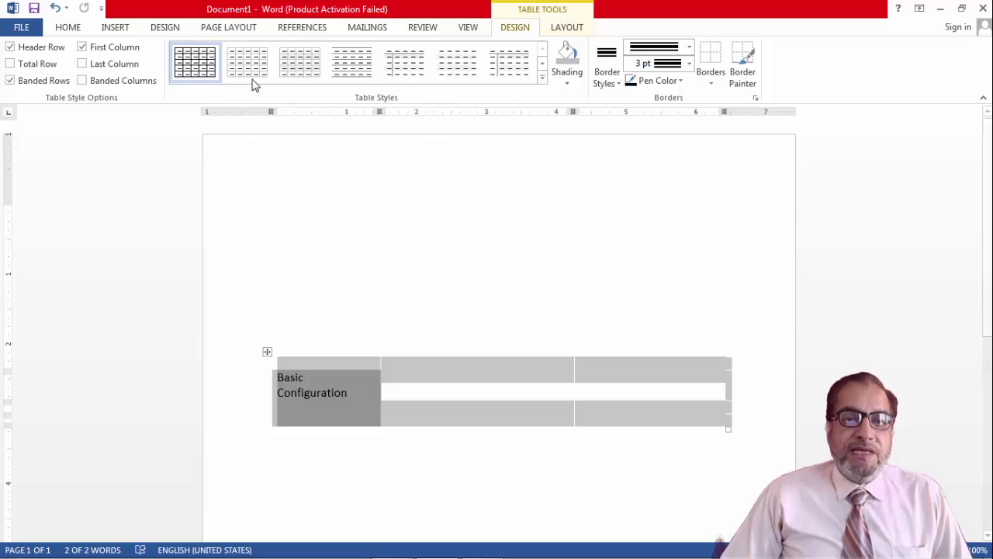
pyautogui.click(543, 77)
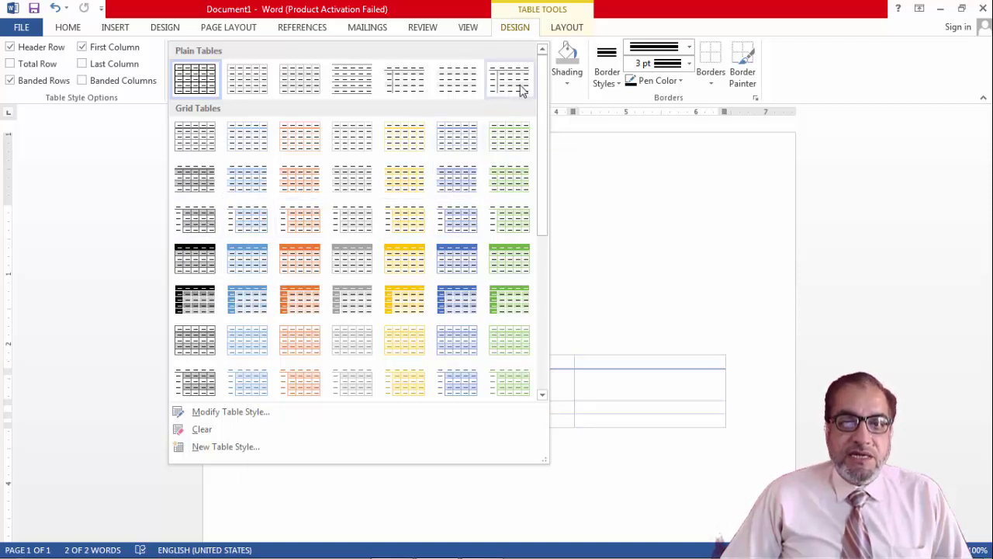
pyautogui.click(567, 26)
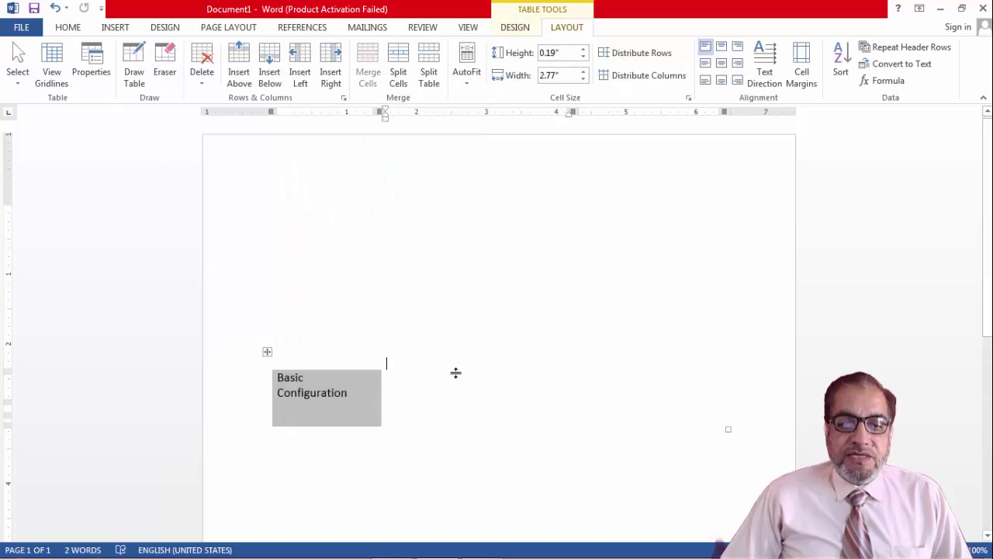
pyautogui.click(267, 351)
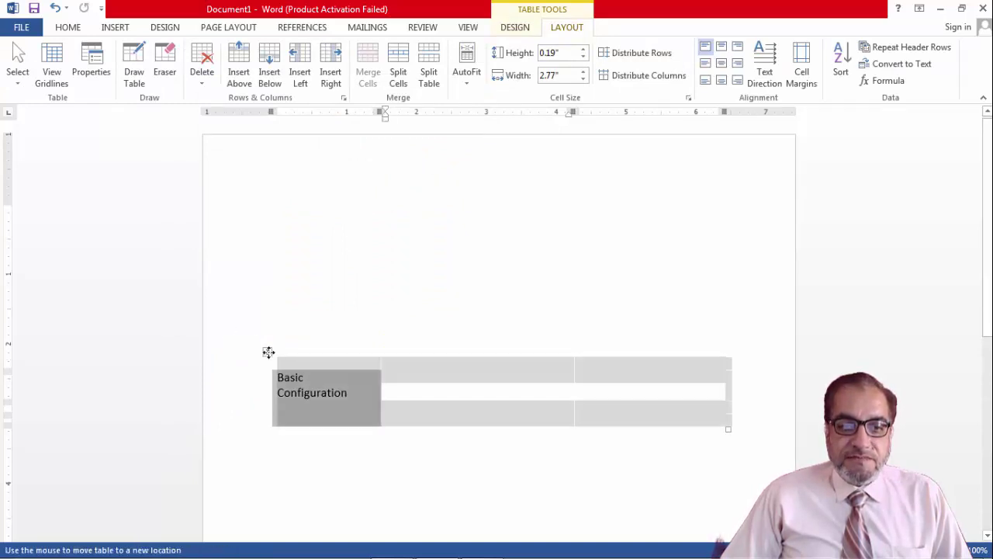
# Apply All Borders to the table using a 1½ pt single line style.
pyautogui.click(516, 29)
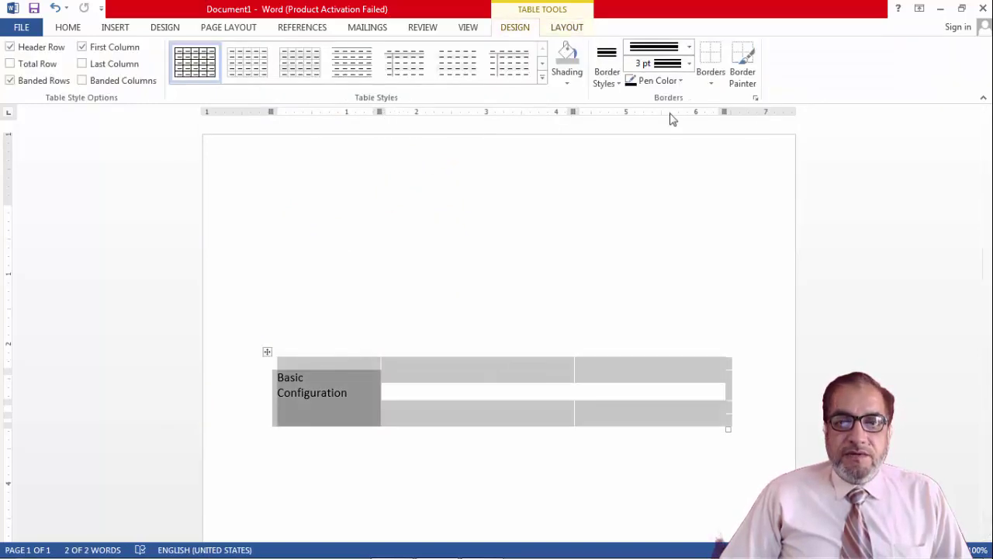
pyautogui.click(710, 77)
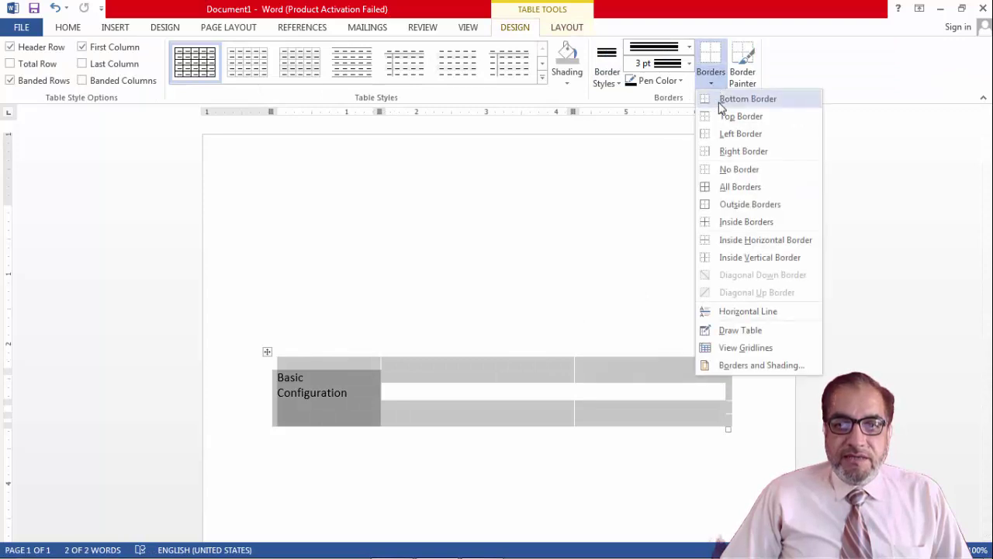
pyautogui.click(730, 188)
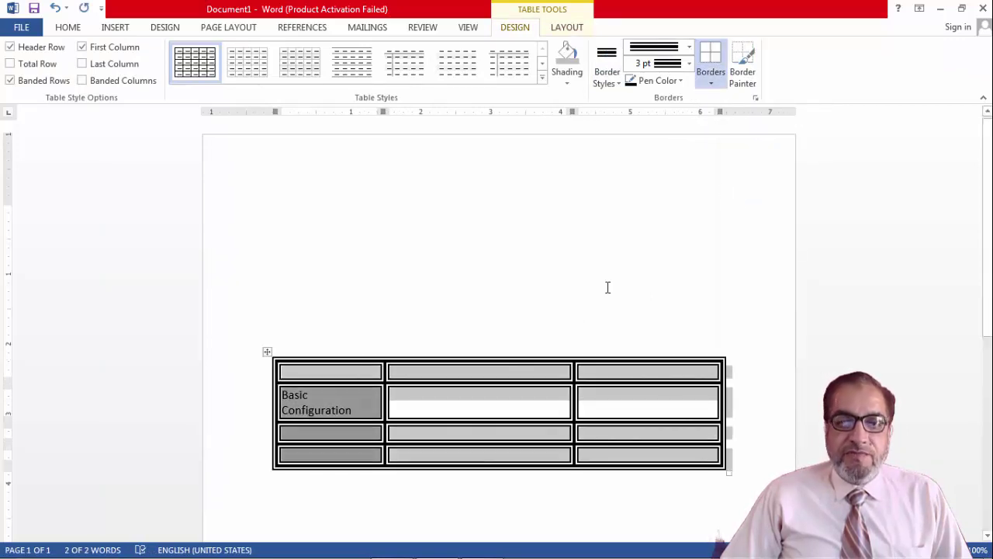
pyautogui.click(609, 74)
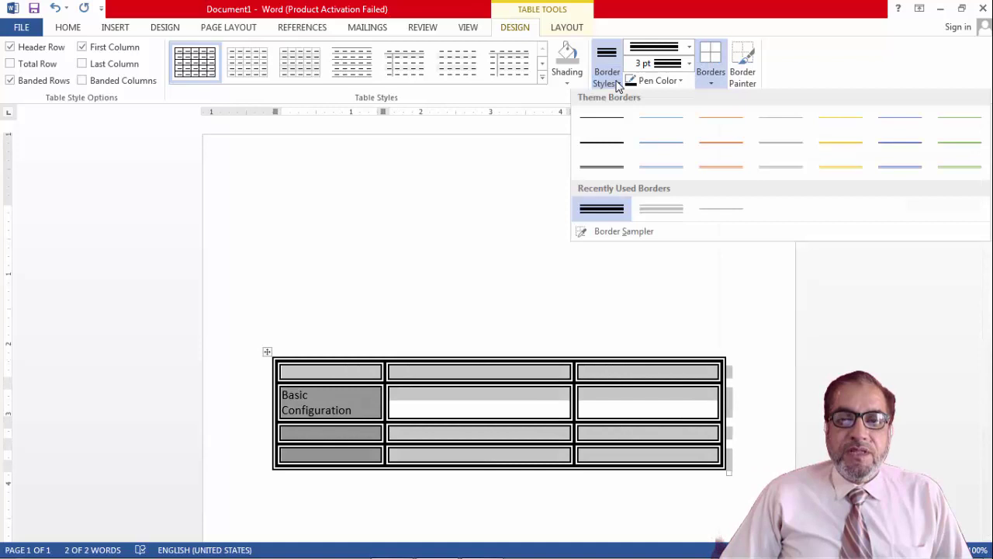
pyautogui.click(619, 151)
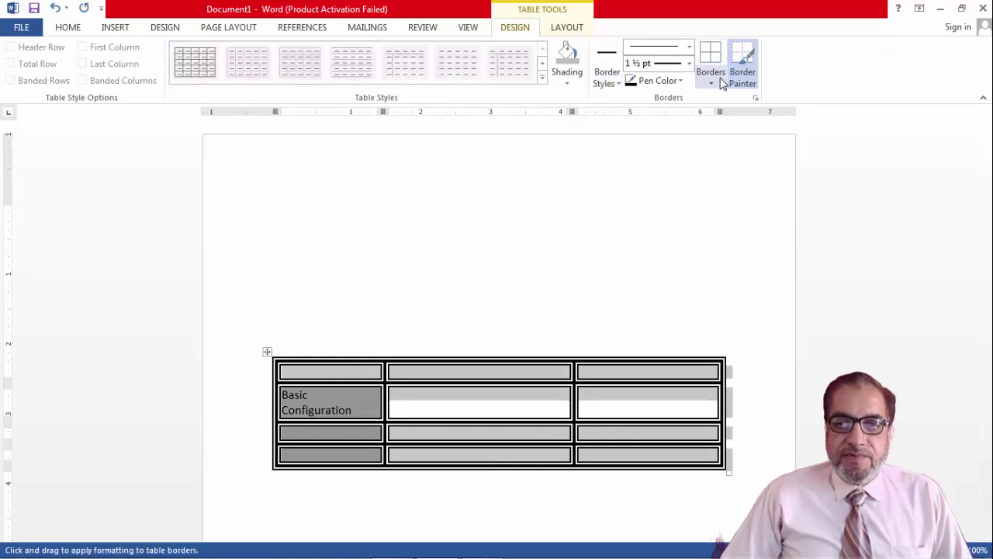
pyautogui.click(741, 70)
pyautogui.click(403, 391)
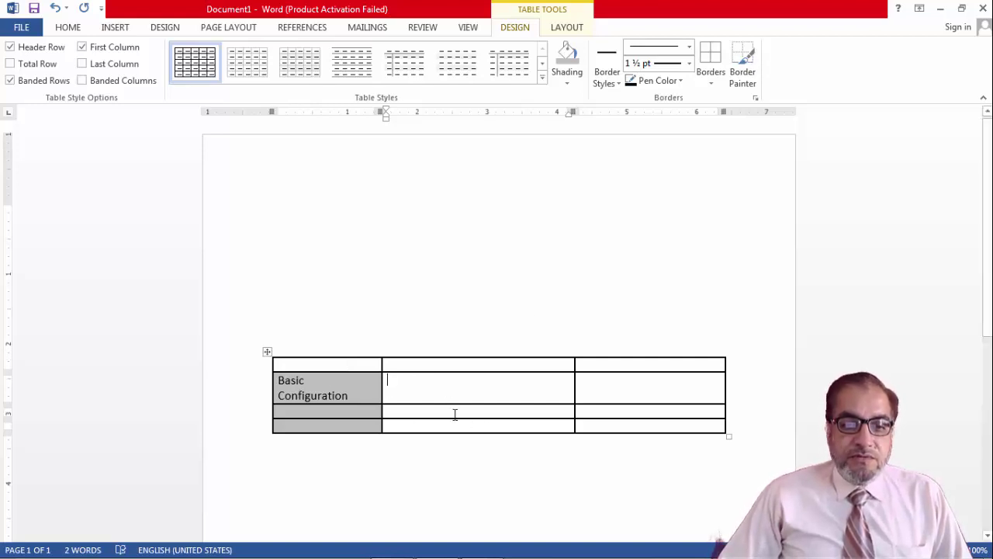
# Append two new rows below the table's last cell using Tab.
pyautogui.click(593, 429)
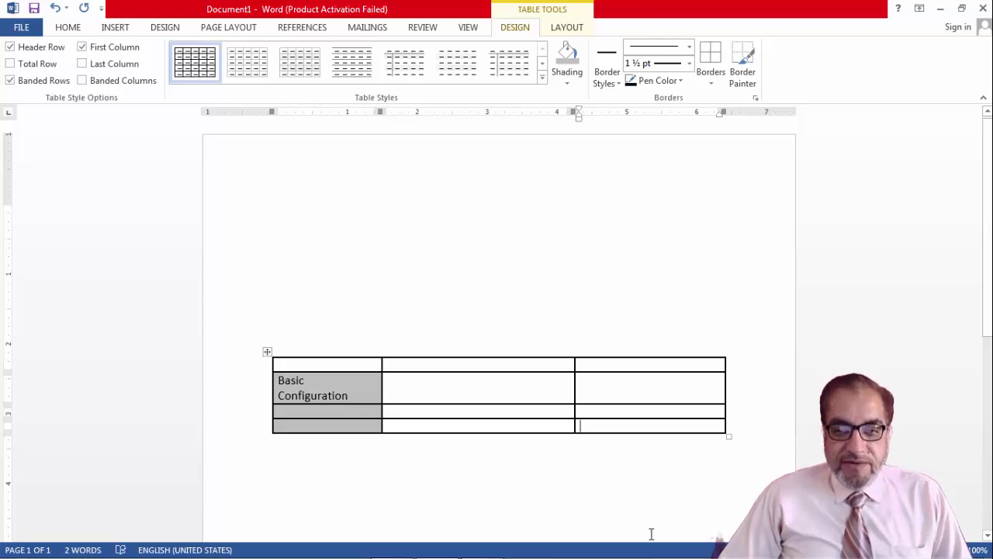
pyautogui.press('Tab')
pyautogui.press('Tab')
pyautogui.press('Tab')
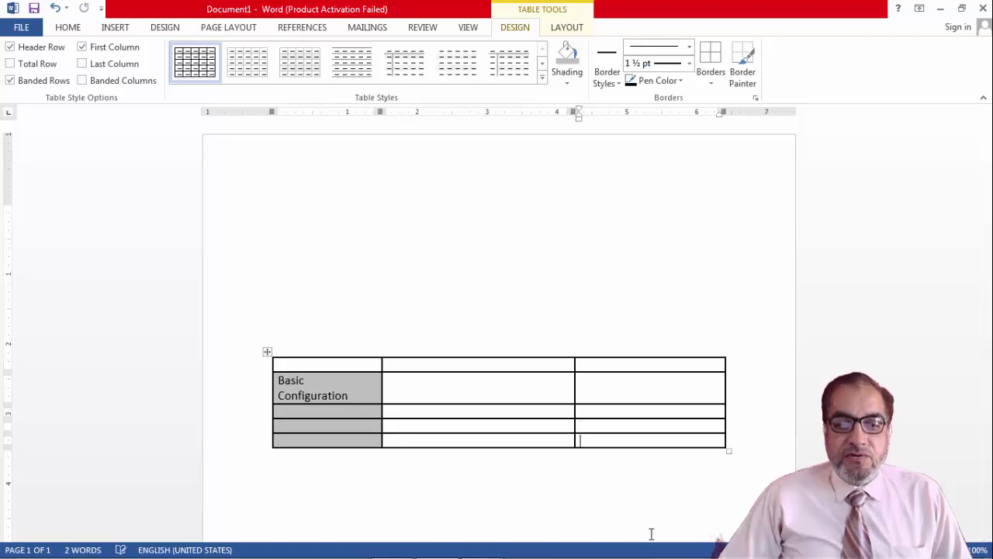
pyautogui.press('Tab')
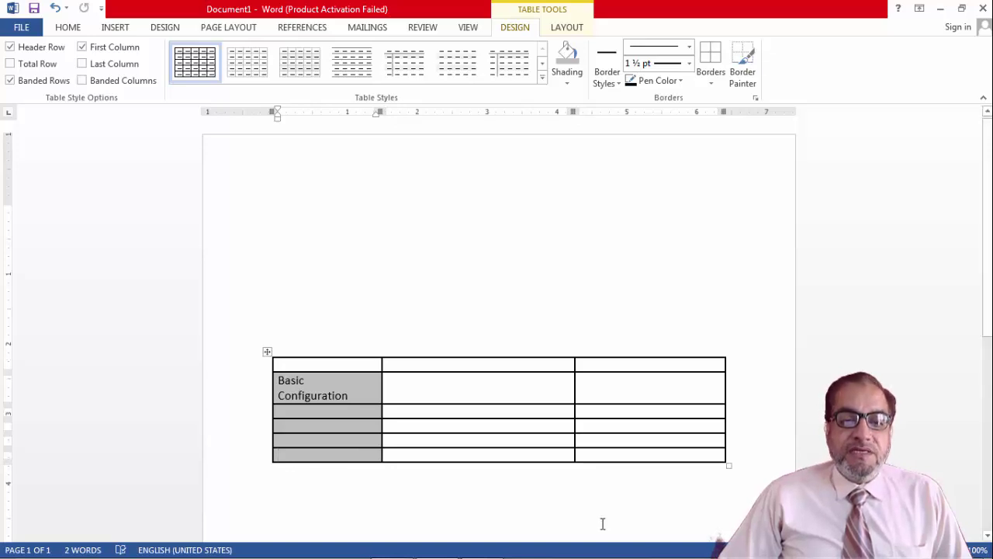
pyautogui.click(340, 424)
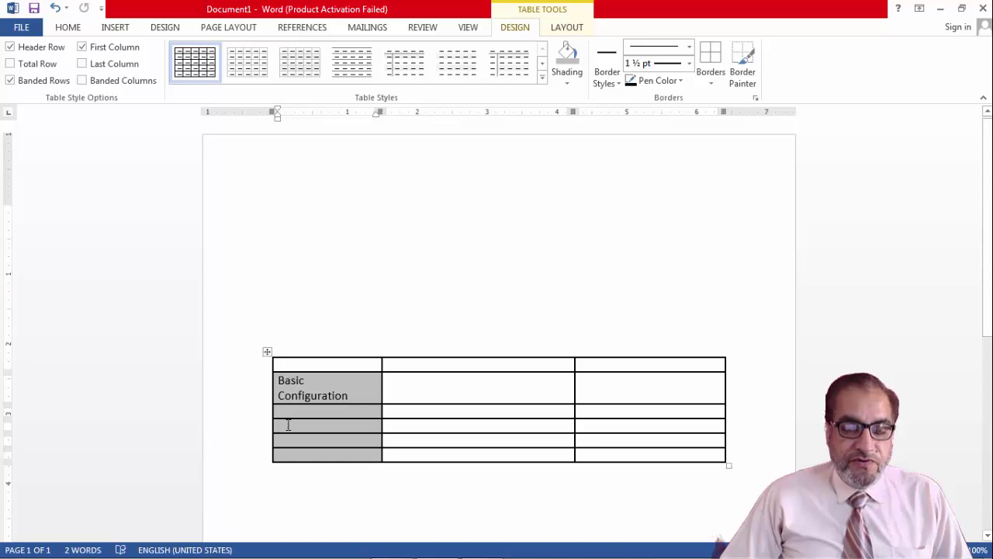
pyautogui.click(567, 29)
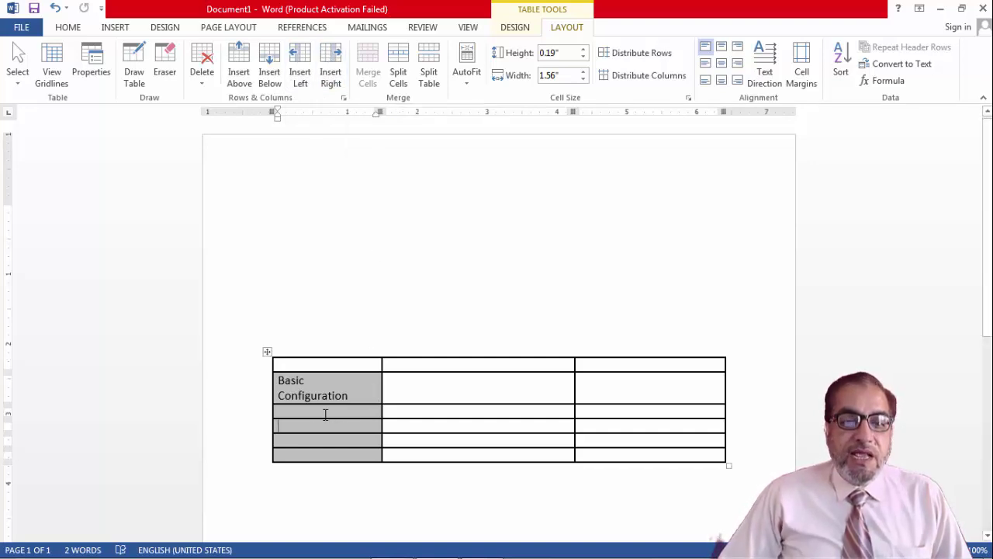
# Select the whole first column and merge it into one Basic Configuration cell.
pyautogui.moveTo(273, 381); pyautogui.dragTo(282, 454)
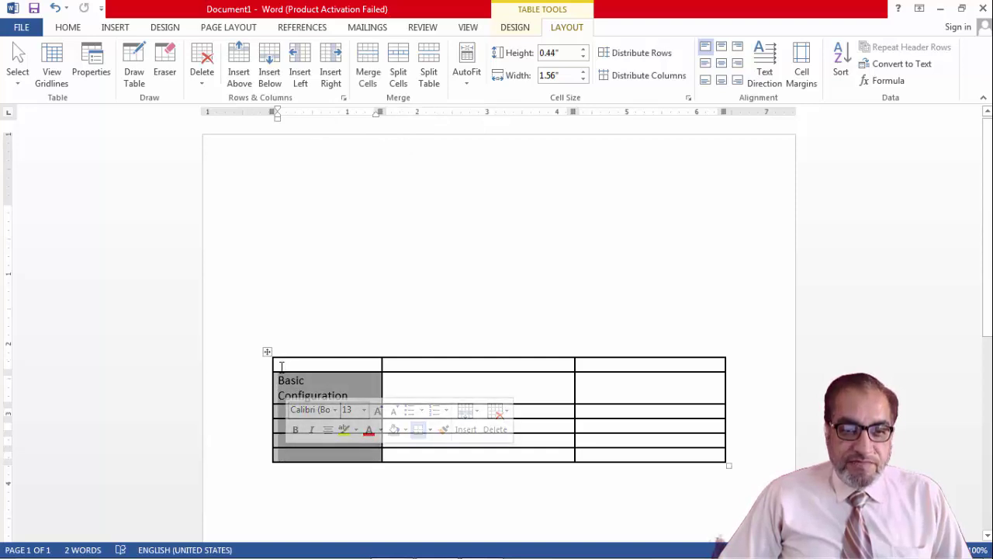
pyautogui.moveTo(283, 363); pyautogui.dragTo(281, 453)
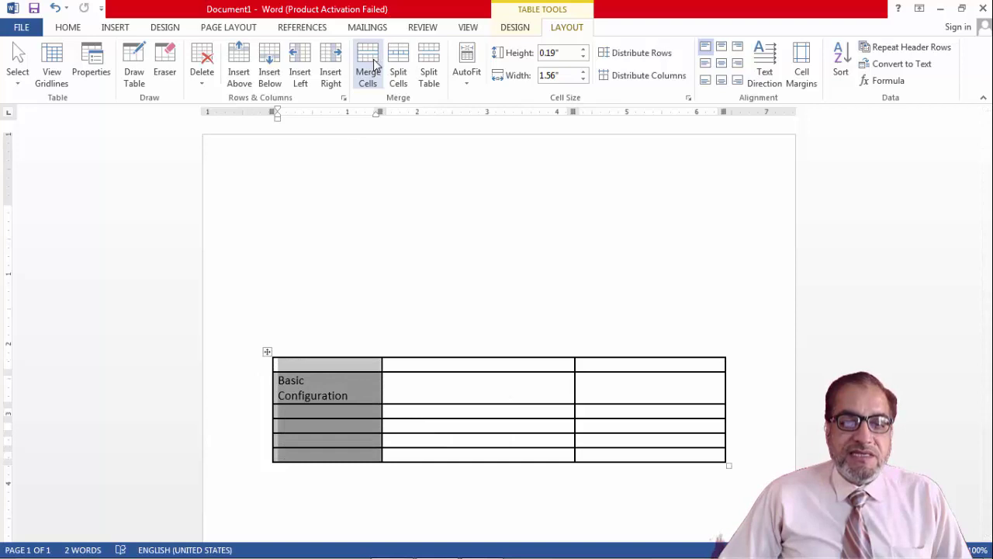
pyautogui.click(369, 68)
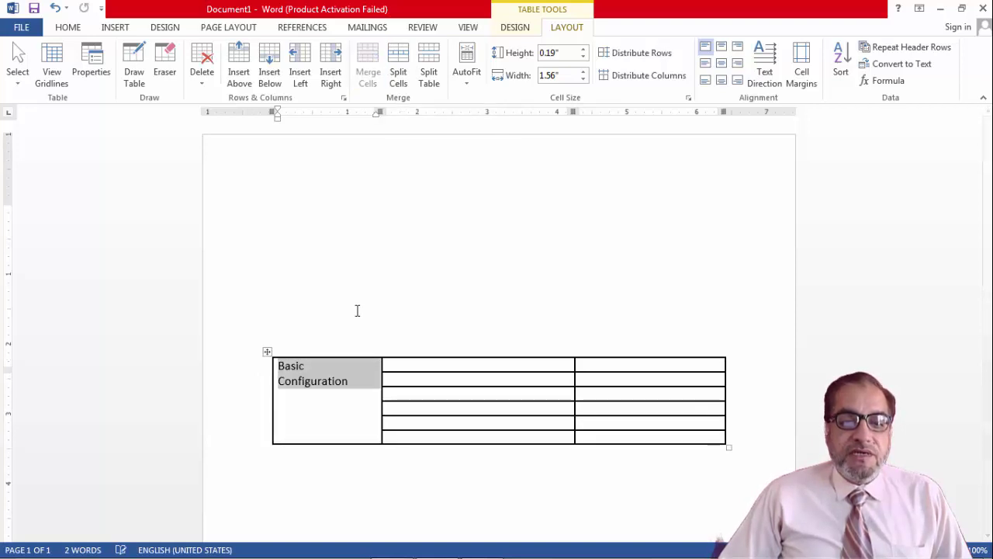
pyautogui.click(357, 413)
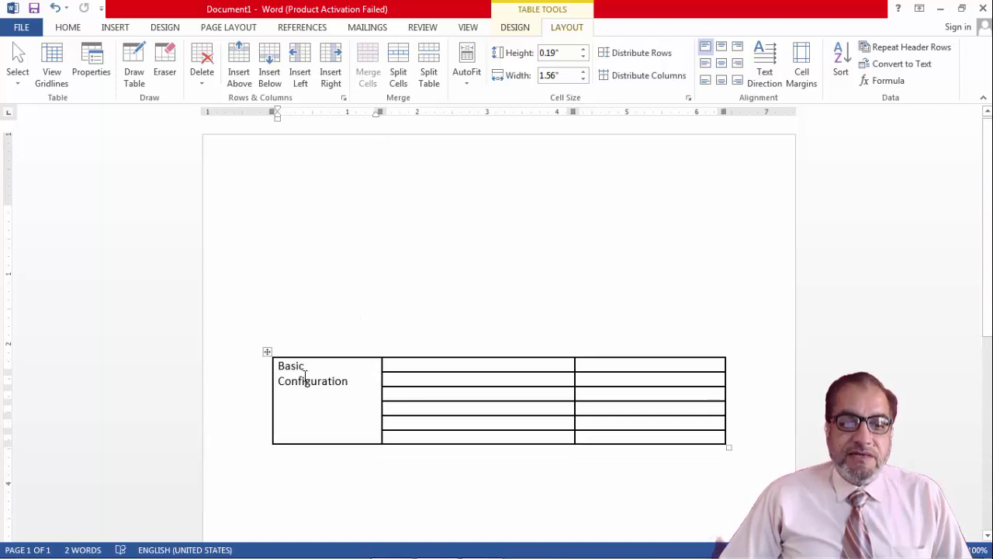
pyautogui.click(274, 373)
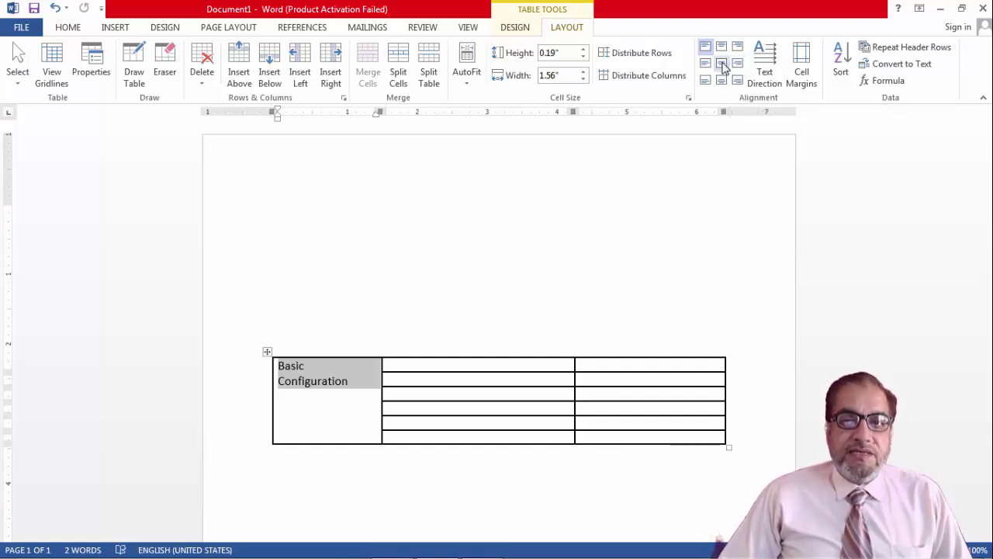
# Apply Align Center so 'Basic Configuration' is centred both ways, then select the label text.
pyautogui.click(722, 66)
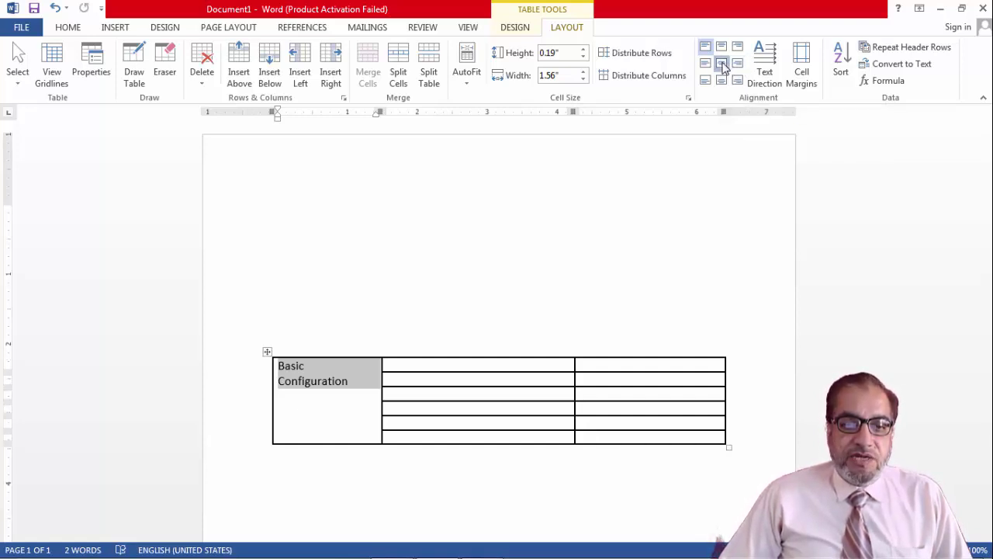
pyautogui.click(381, 274)
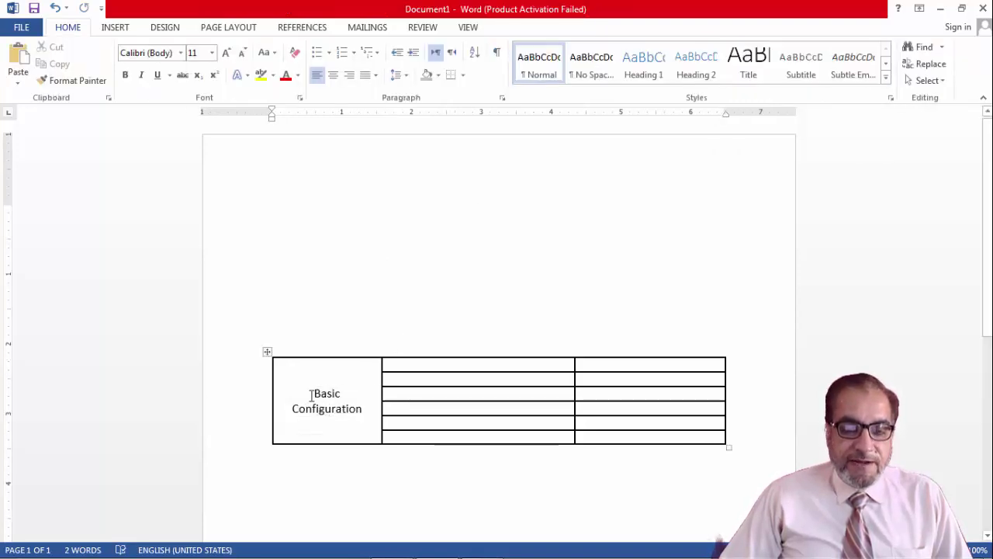
pyautogui.moveTo(314, 394); pyautogui.dragTo(364, 413)
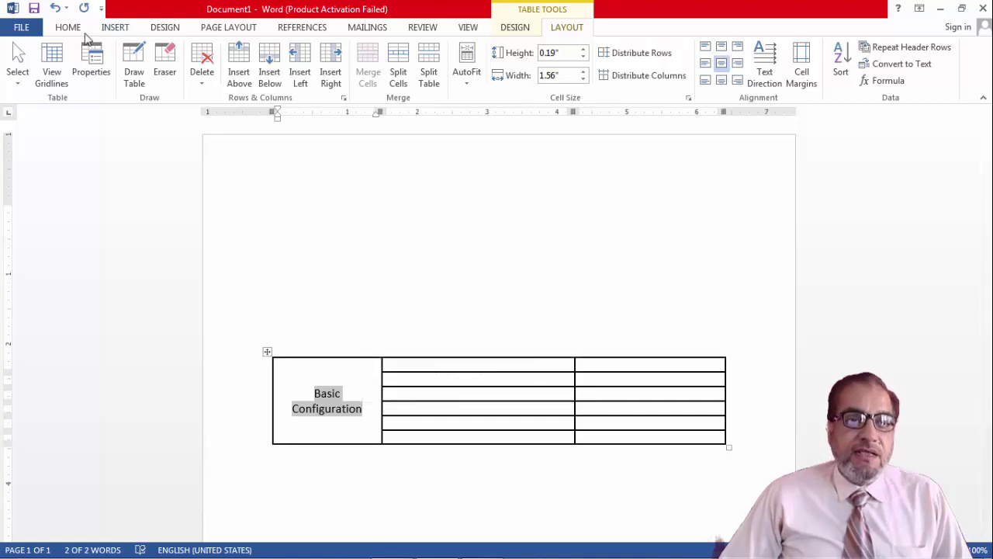
# Insert the '001 - Copy' picture into the merged cell, shrink it, then delete it.
pyautogui.click(115, 28)
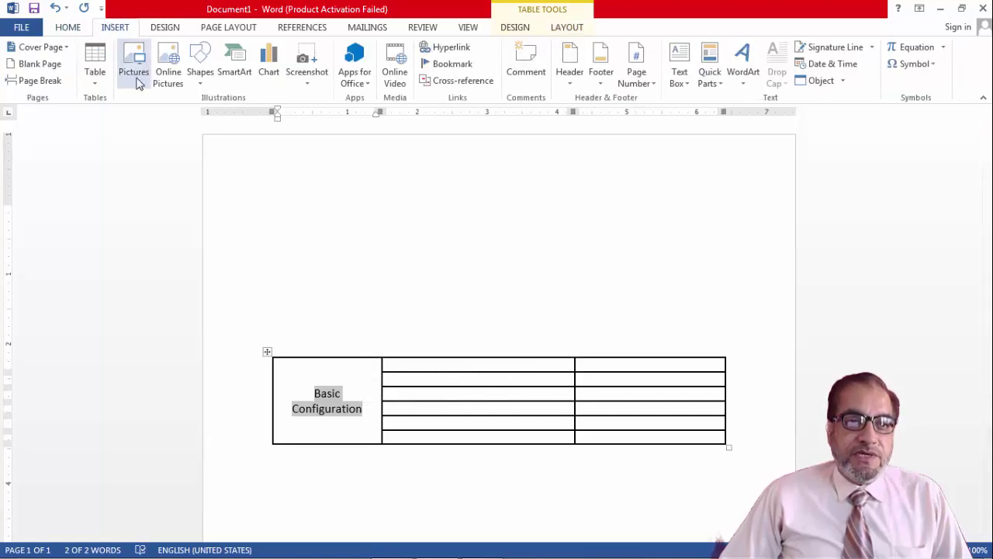
pyautogui.click(137, 79)
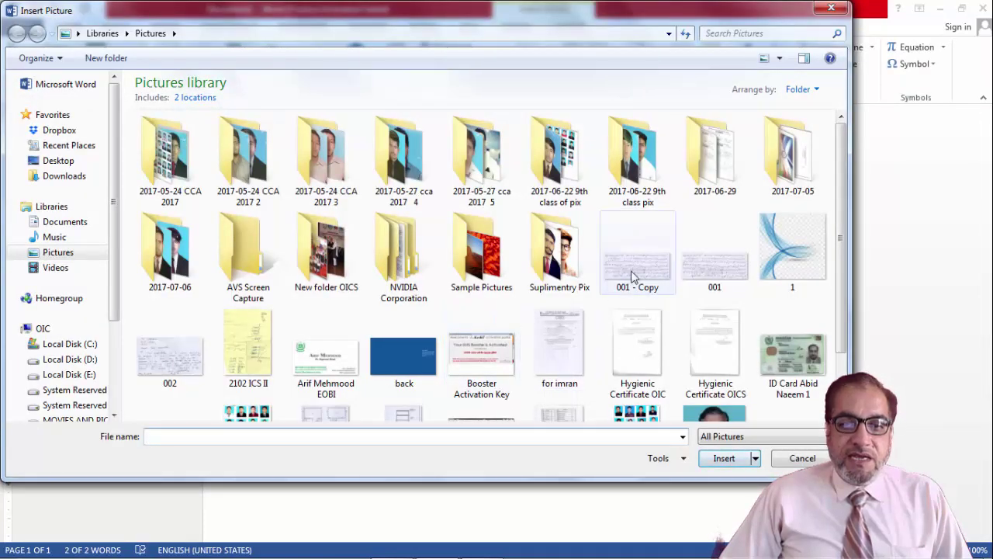
pyautogui.doubleClick(633, 277)
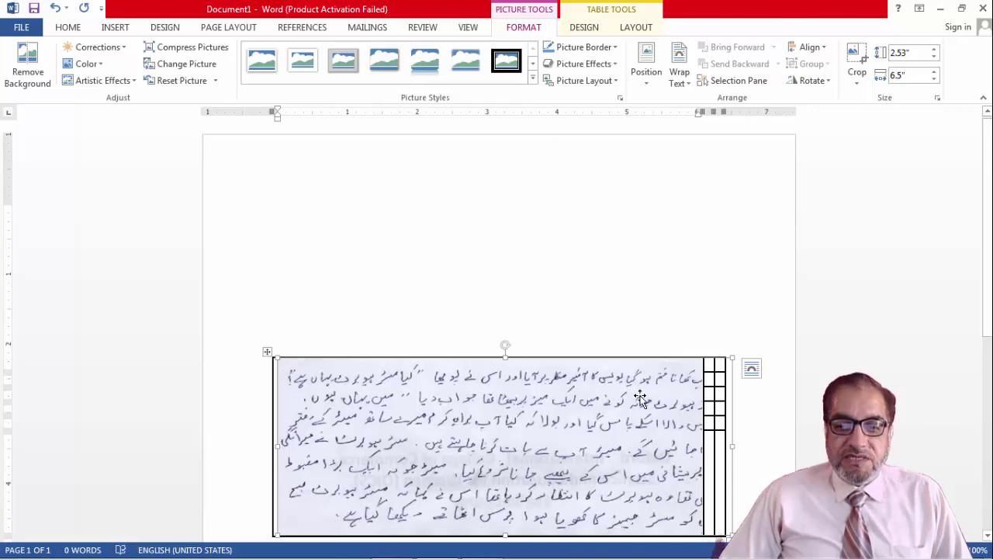
pyautogui.scroll(-1, 640, 395)
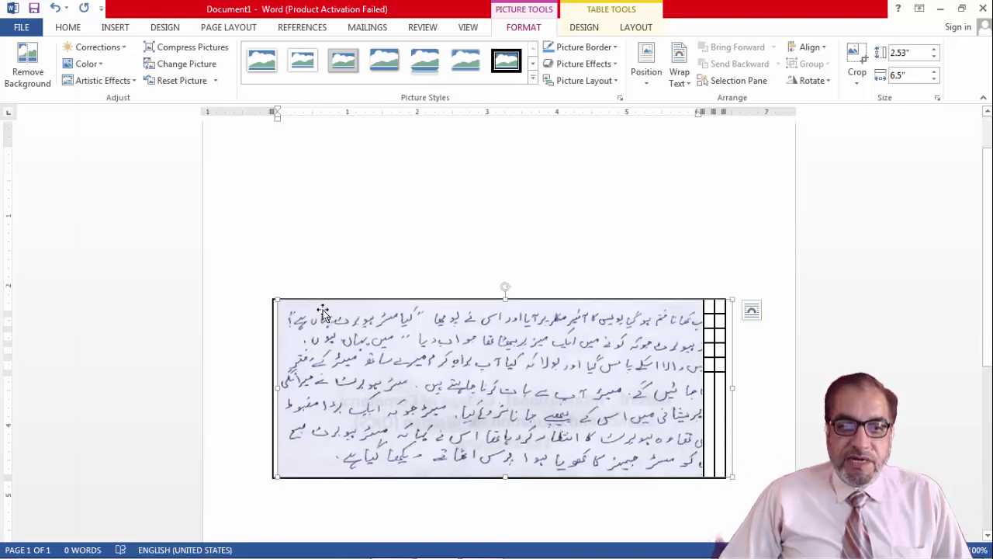
pyautogui.moveTo(276, 300)
pyautogui.mouseDown()
pyautogui.moveTo(503, 401)
pyautogui.moveTo(623, 429)
pyautogui.mouseUp()
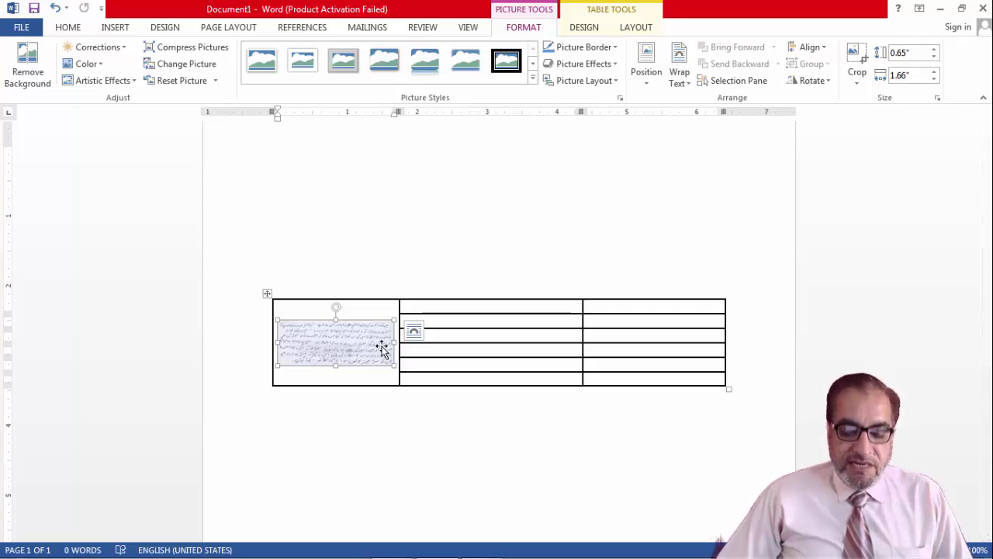
pyautogui.press('Delete')
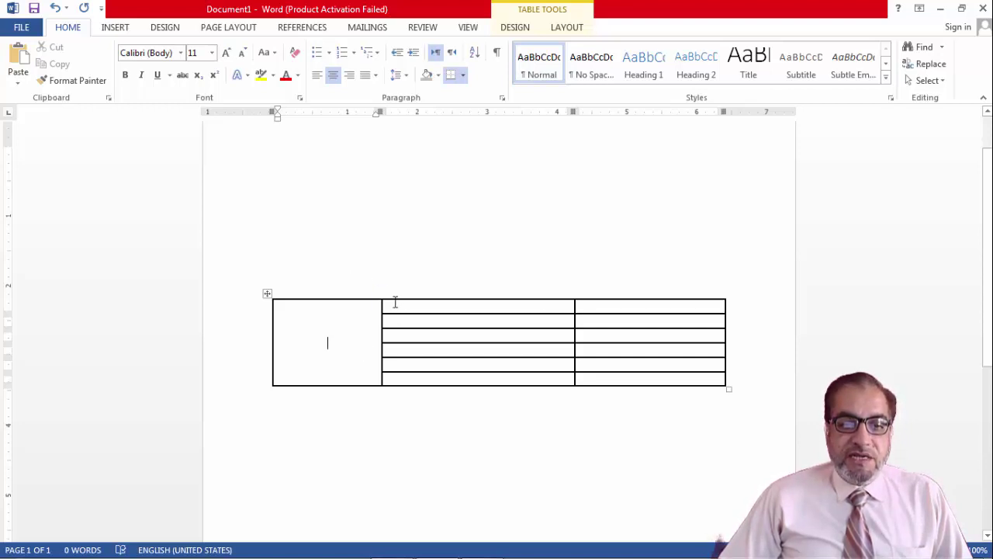
# Select the entire table via its move handle and open the Layout Delete dropdown.
pyautogui.moveTo(395, 302); pyautogui.dragTo(623, 378)
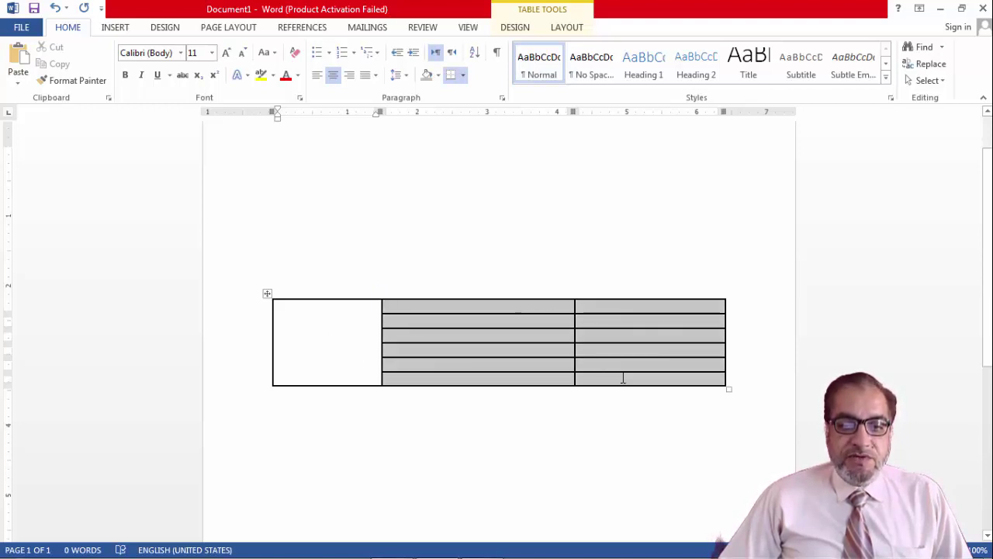
pyautogui.moveTo(352, 323); pyautogui.dragTo(612, 375)
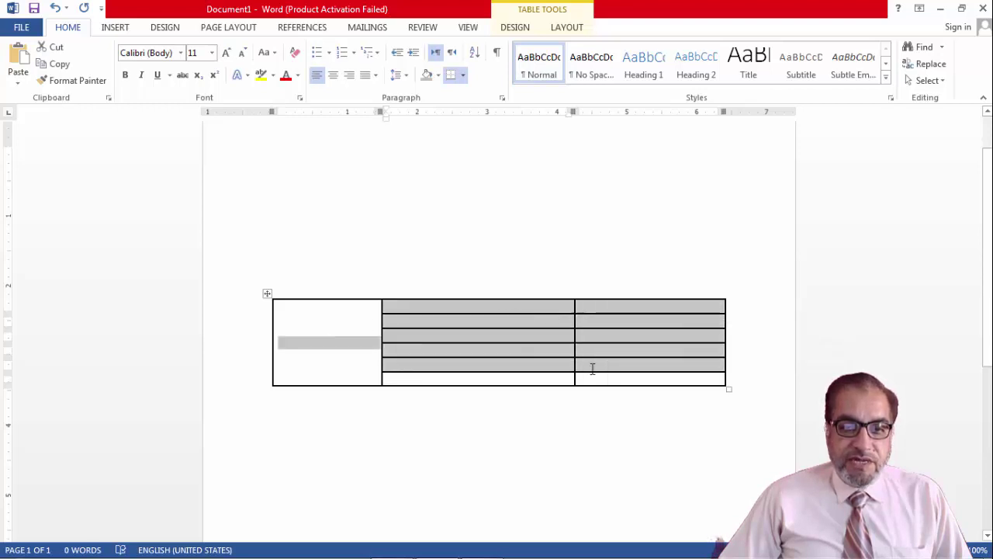
pyautogui.click(397, 338)
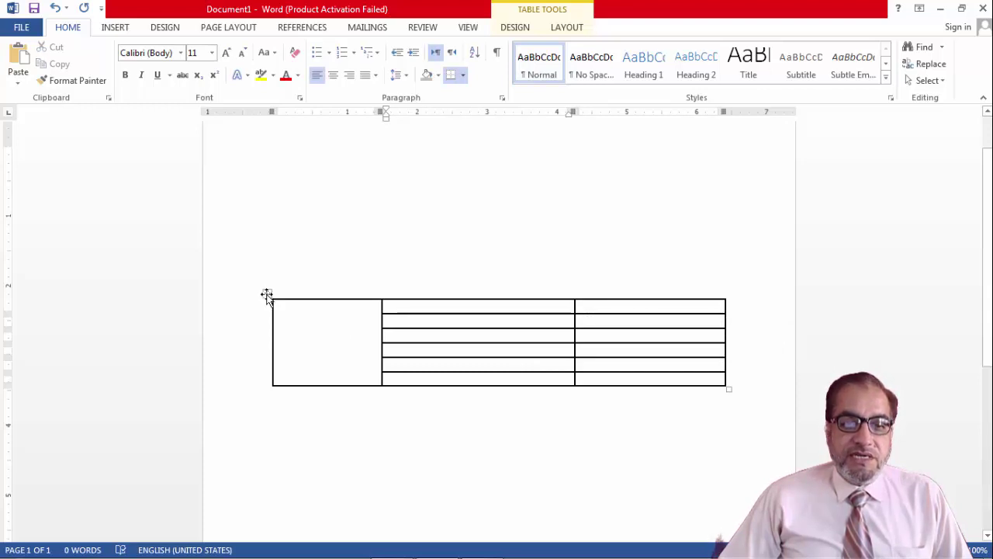
pyautogui.click(266, 294)
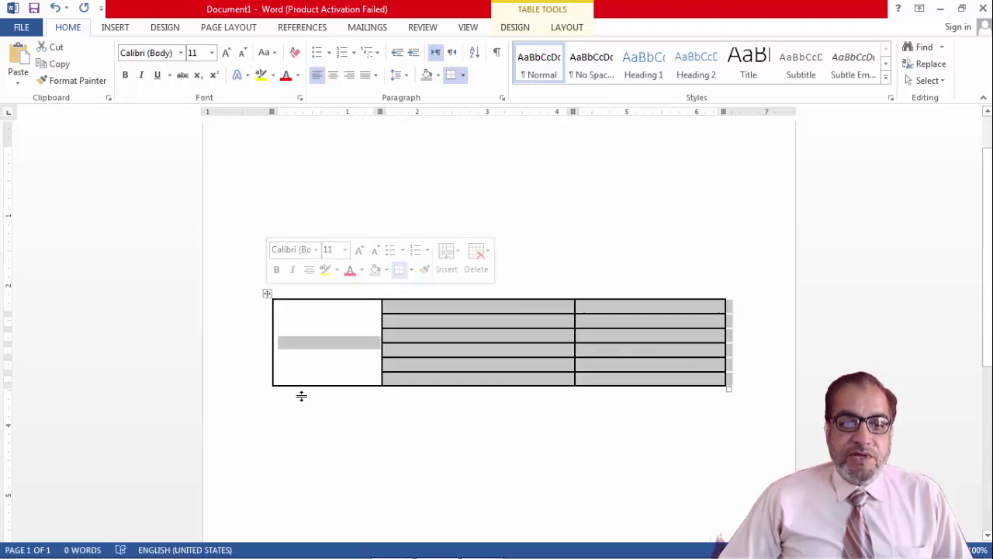
pyautogui.press('Left')
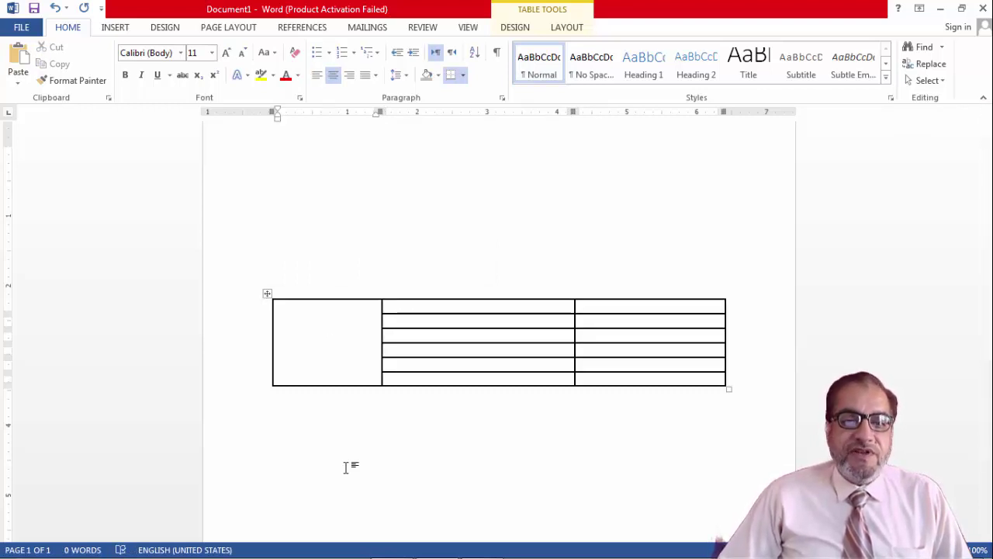
pyautogui.click(267, 294)
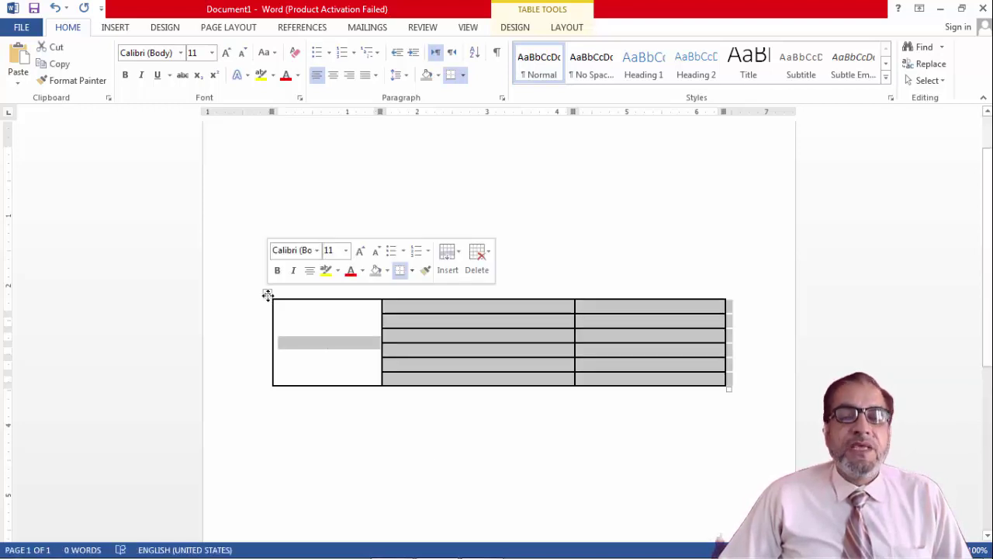
pyautogui.click(564, 30)
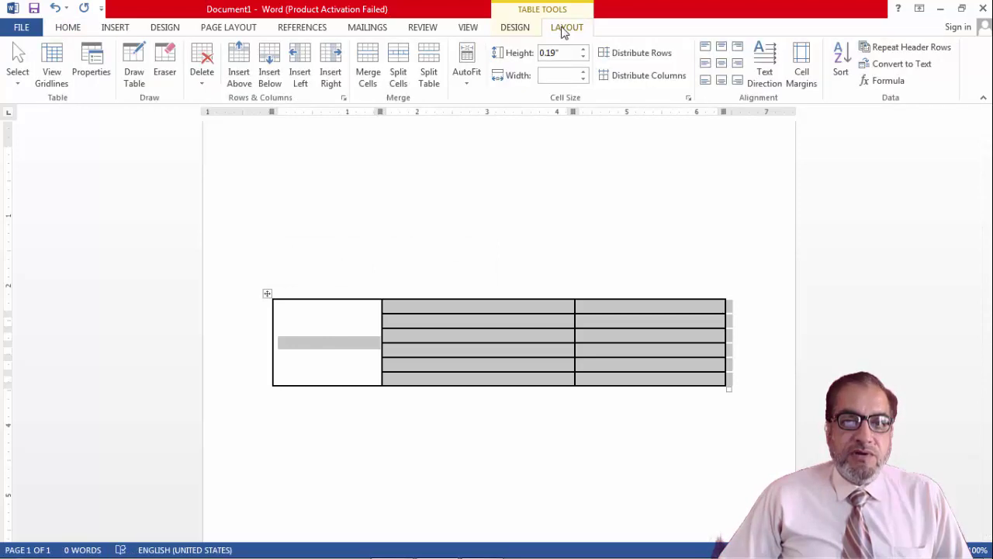
pyautogui.click(205, 87)
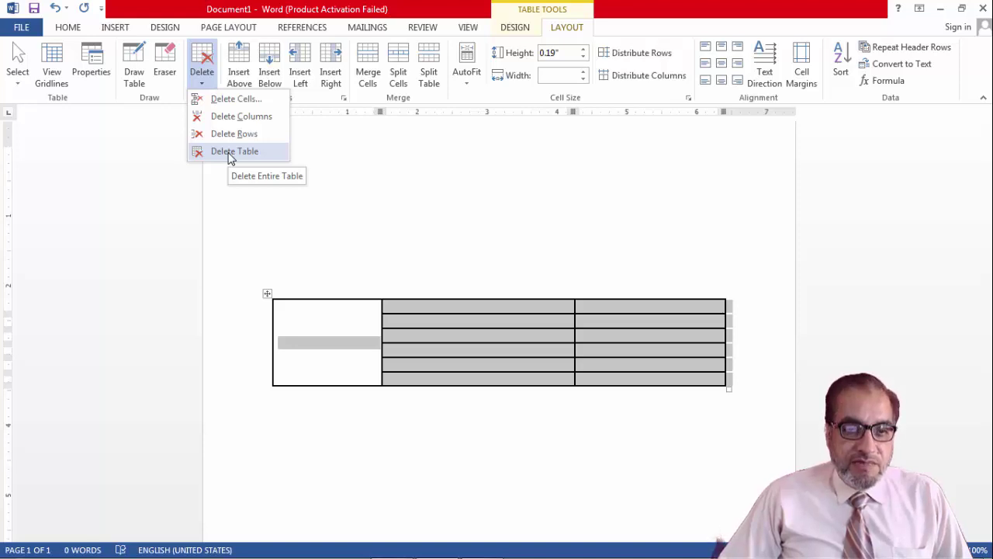
# Choose Delete Table to remove the whole table from Document1.
pyautogui.click(231, 151)
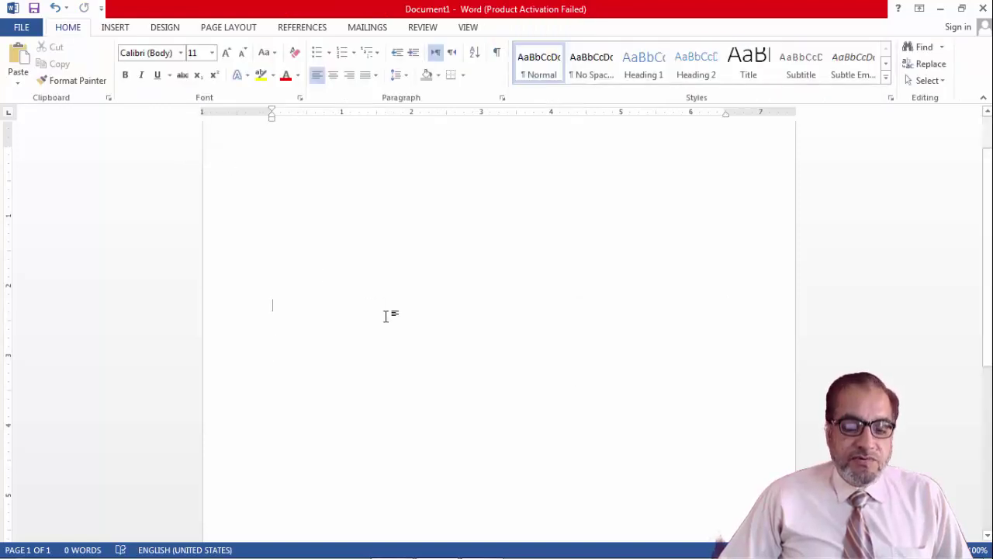